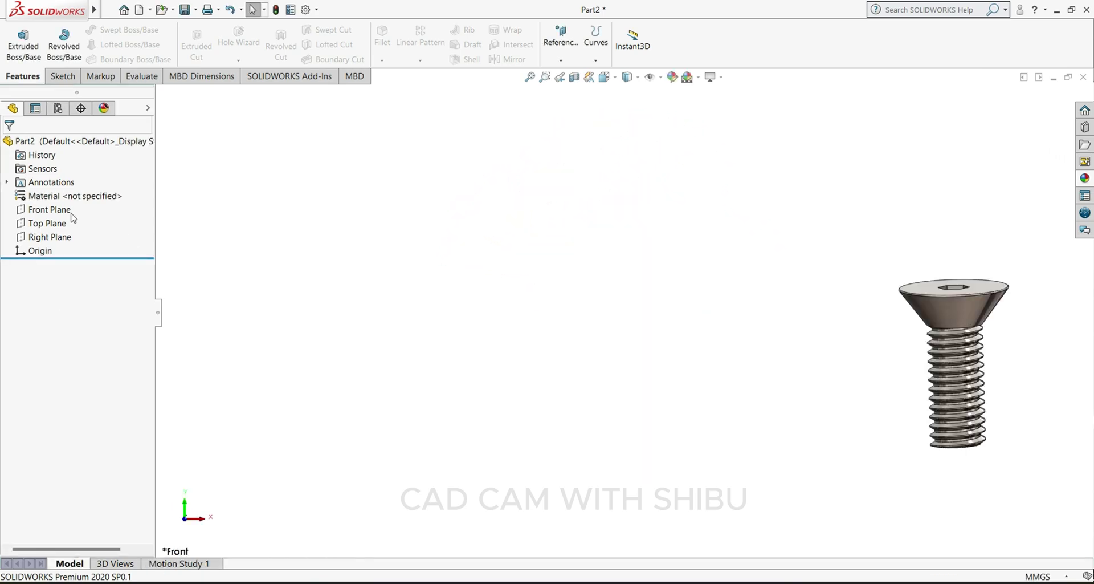
# On a Front Plane sketch, draw a closed five-line bolt half-profile with a slanted head edge.
pyautogui.click(63, 210)
pyautogui.click(67, 192)
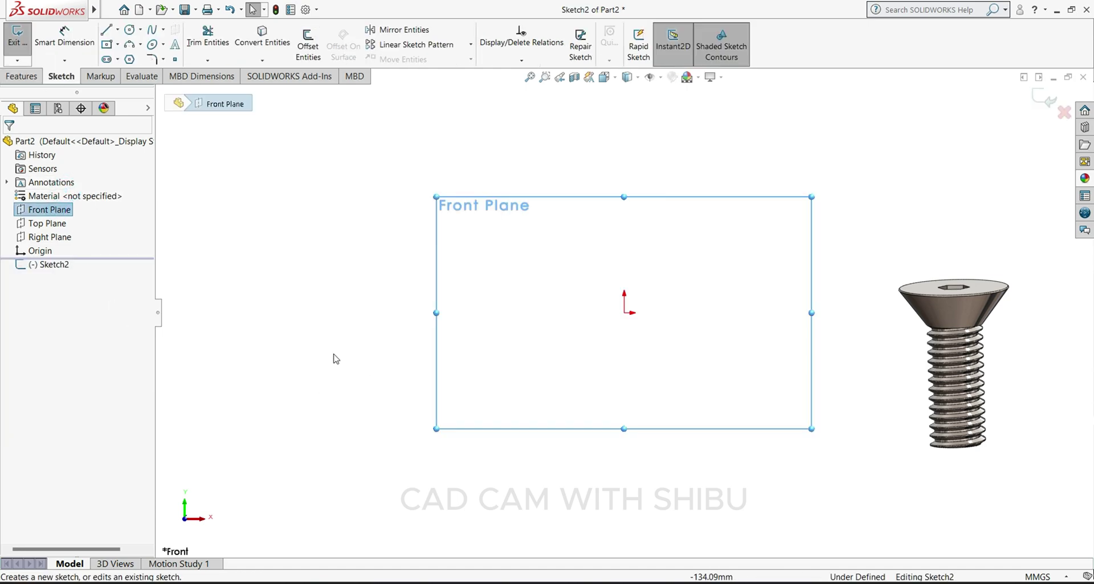
pyautogui.click(111, 31)
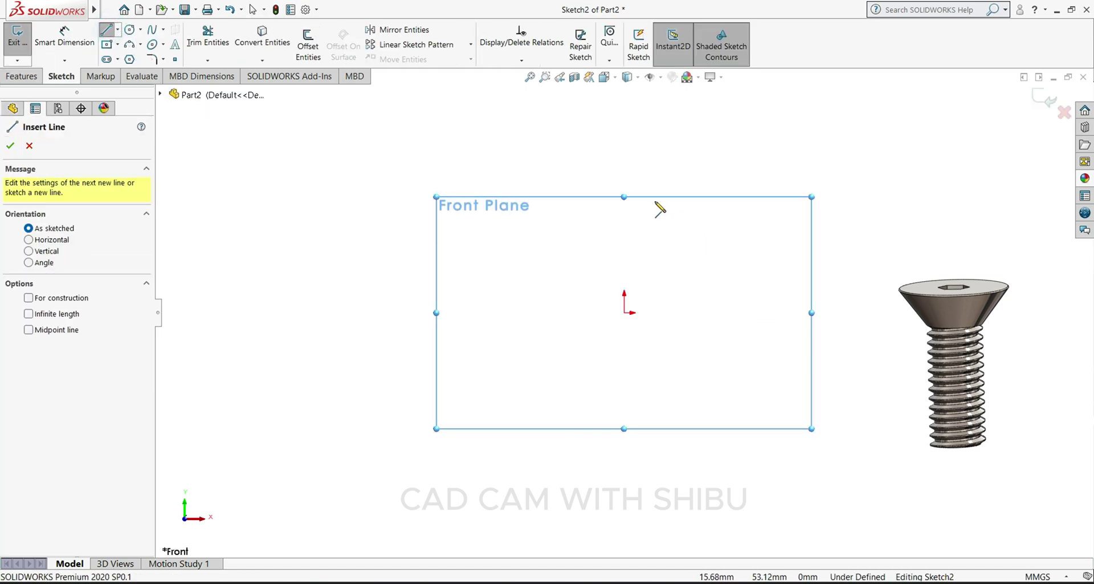
pyautogui.click(624, 196)
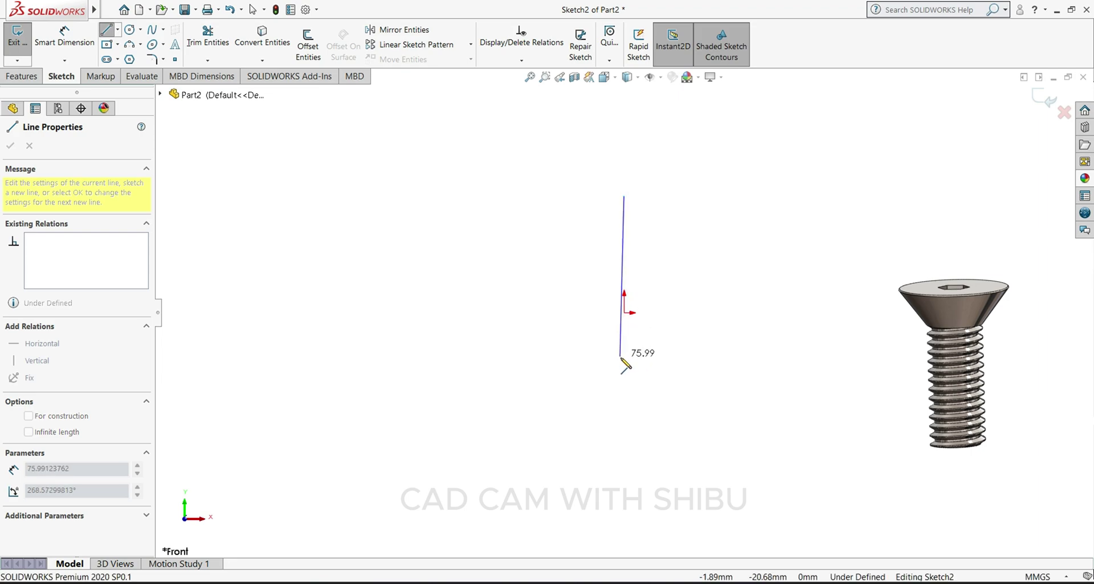
pyautogui.click(625, 392)
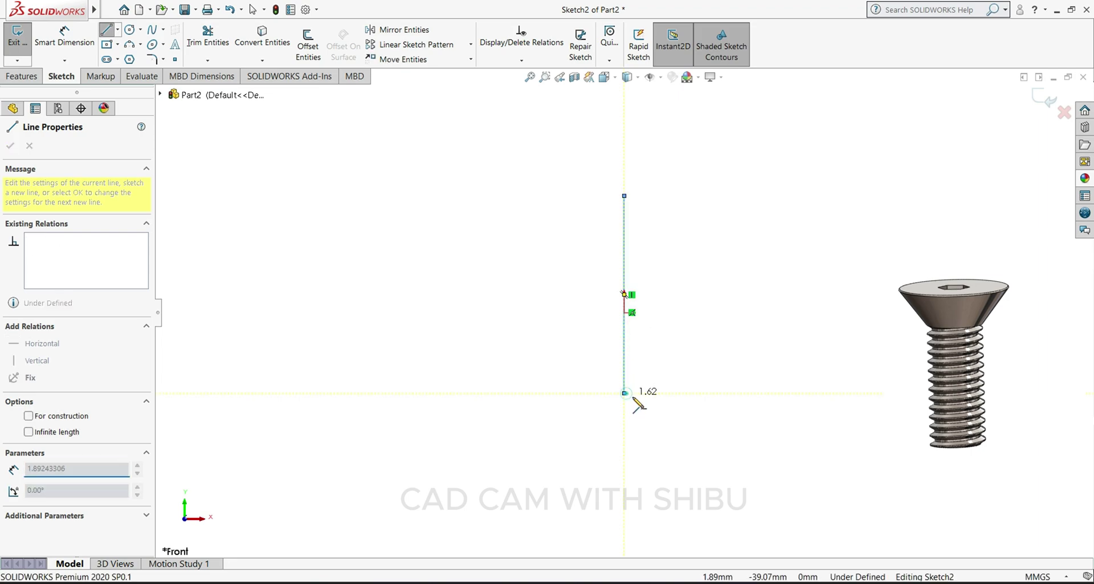
pyautogui.click(704, 393)
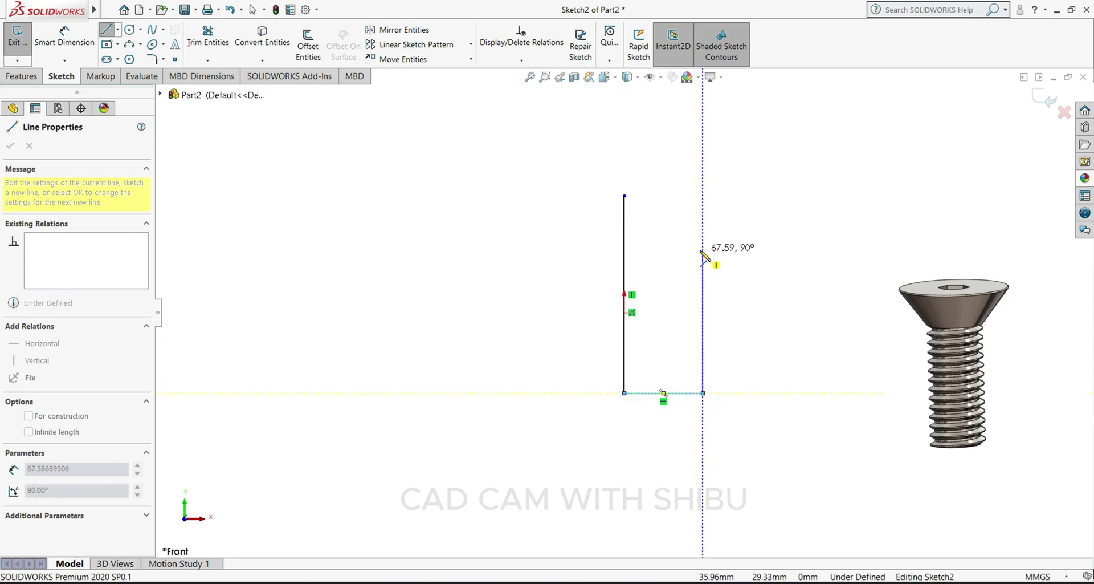
pyautogui.click(703, 249)
pyautogui.click(726, 196)
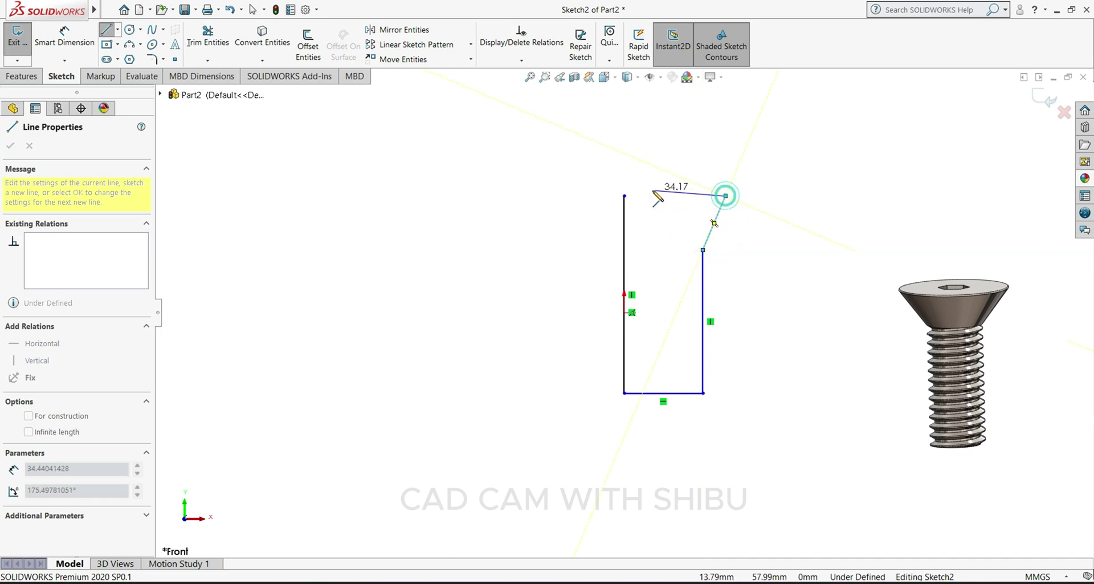
pyautogui.click(624, 196)
pyautogui.rightClick(837, 200)
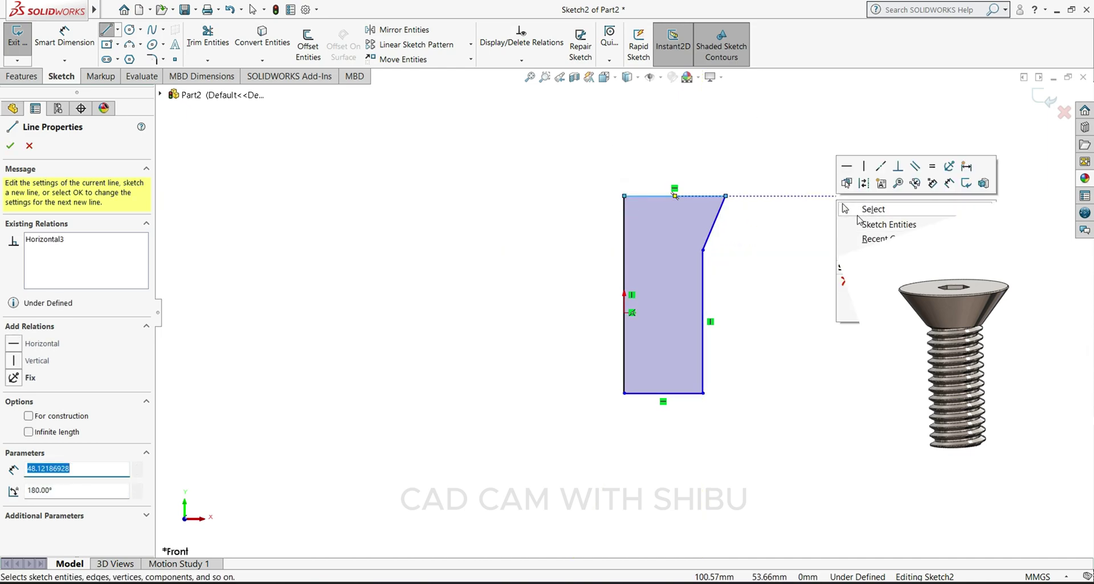
pyautogui.click(859, 214)
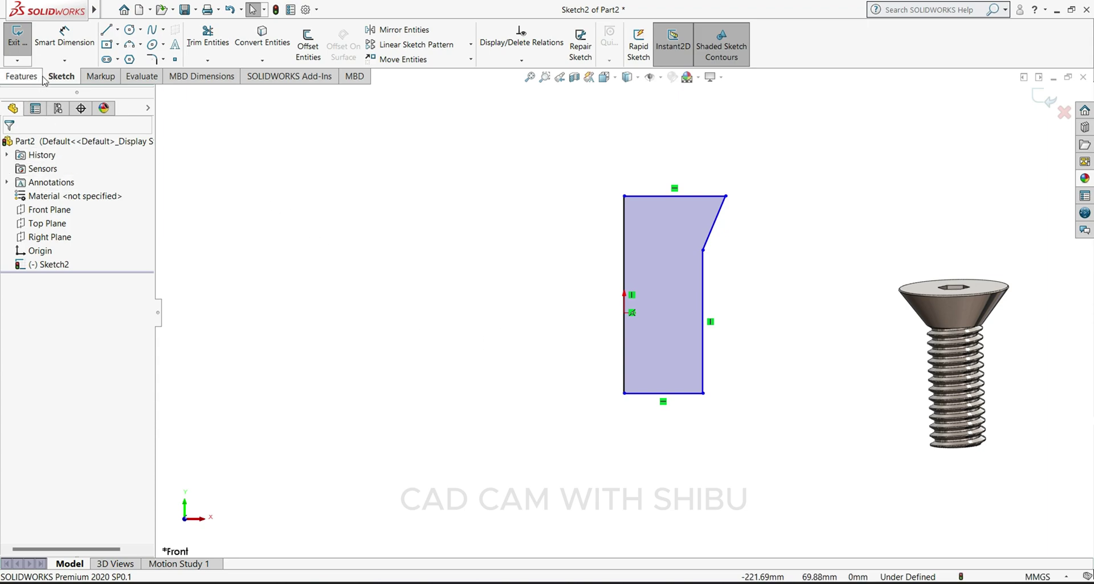
# Dimension the left line to 17 mm and the bottom line to 3 mm.
pyautogui.click(52, 43)
pyautogui.click(627, 375)
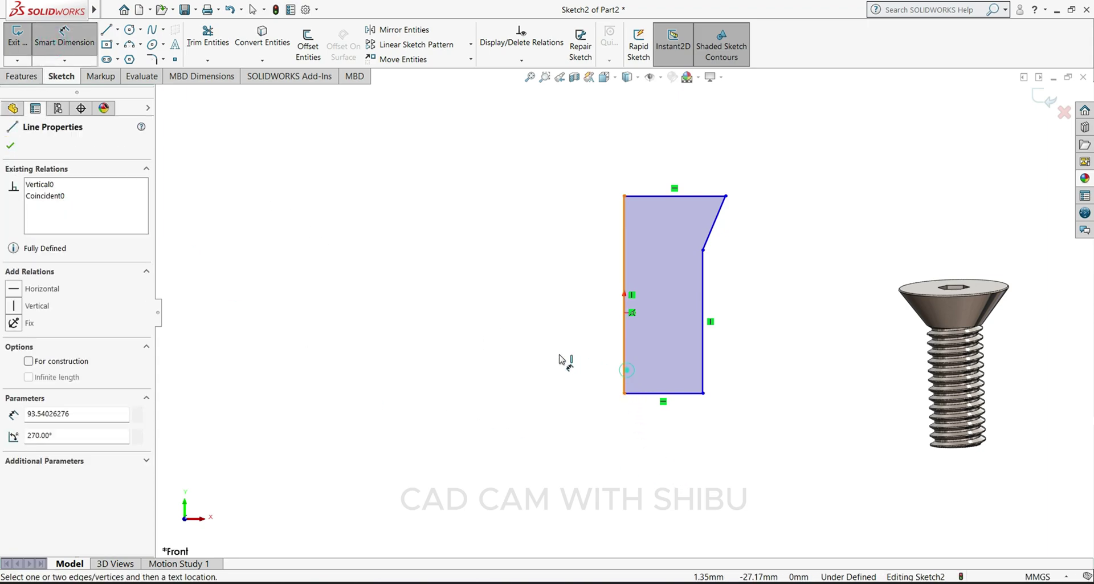
pyautogui.click(524, 344)
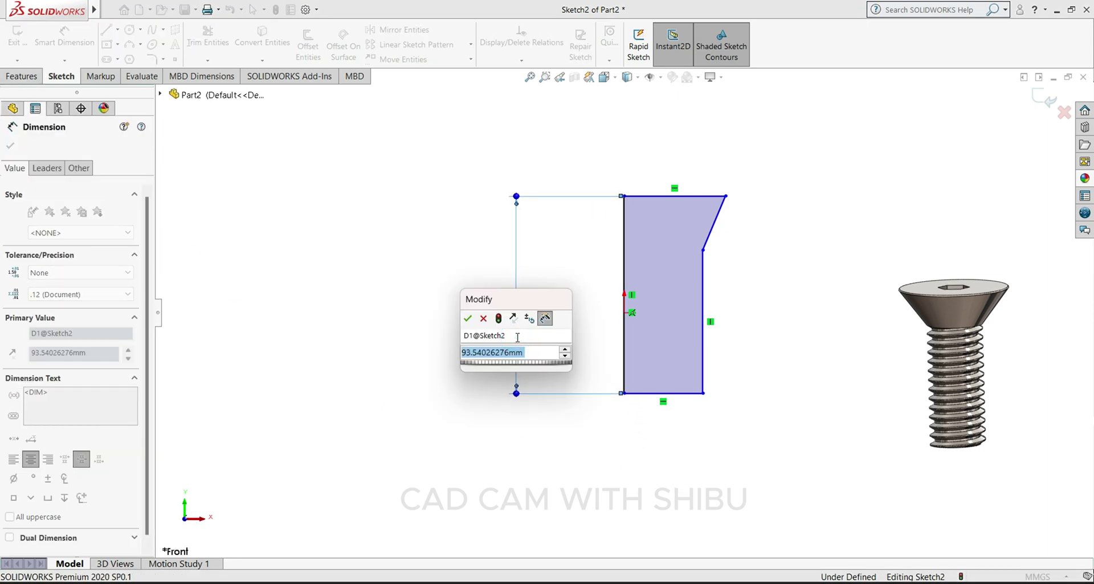
pyautogui.write('17')
pyautogui.press('Return')
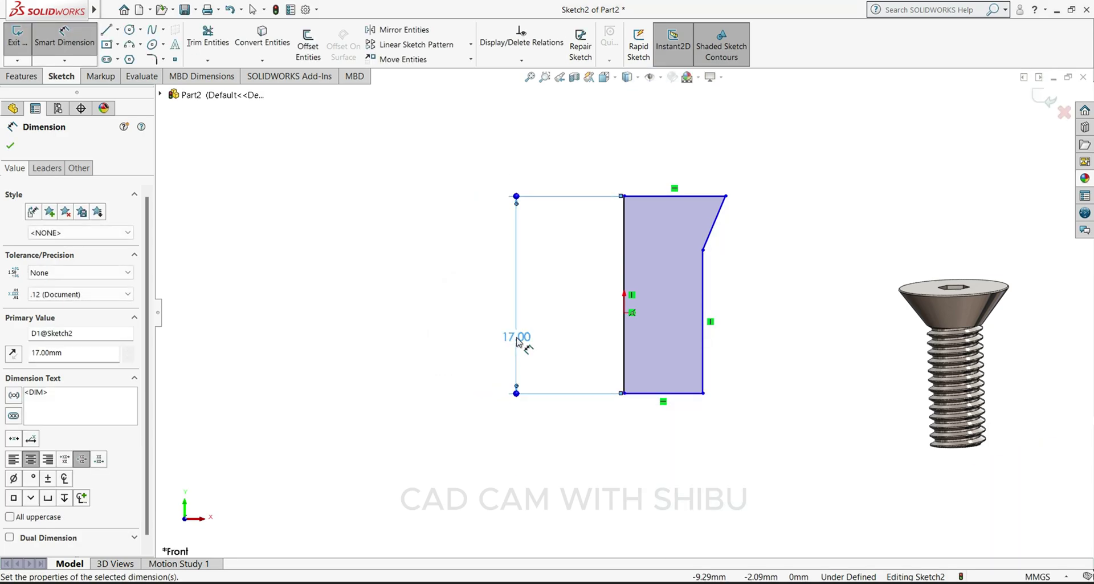
pyautogui.click(668, 399)
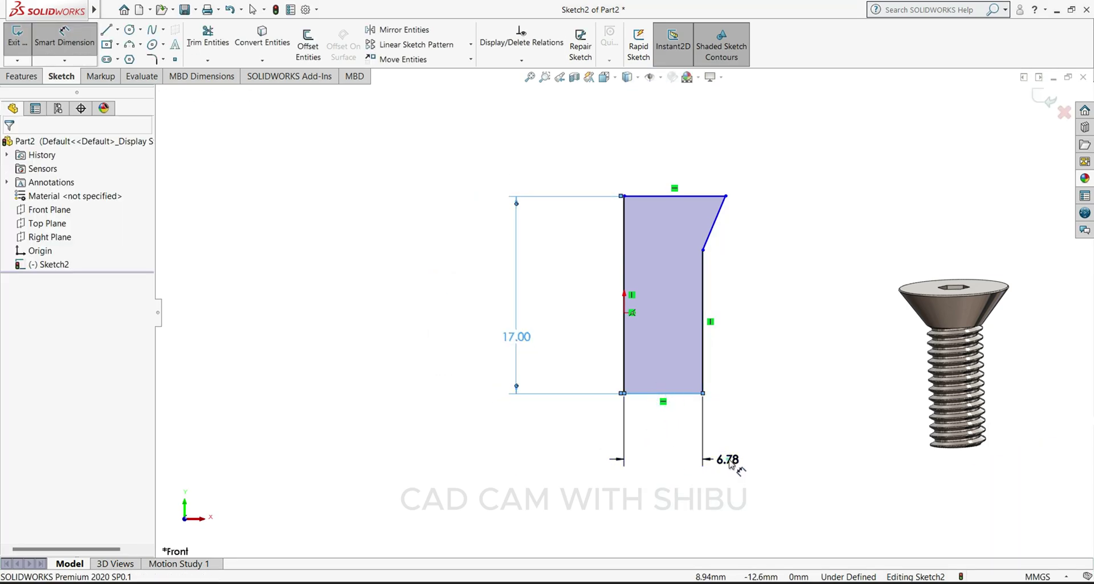
pyautogui.click(721, 462)
pyautogui.write('3')
pyautogui.press('Return')
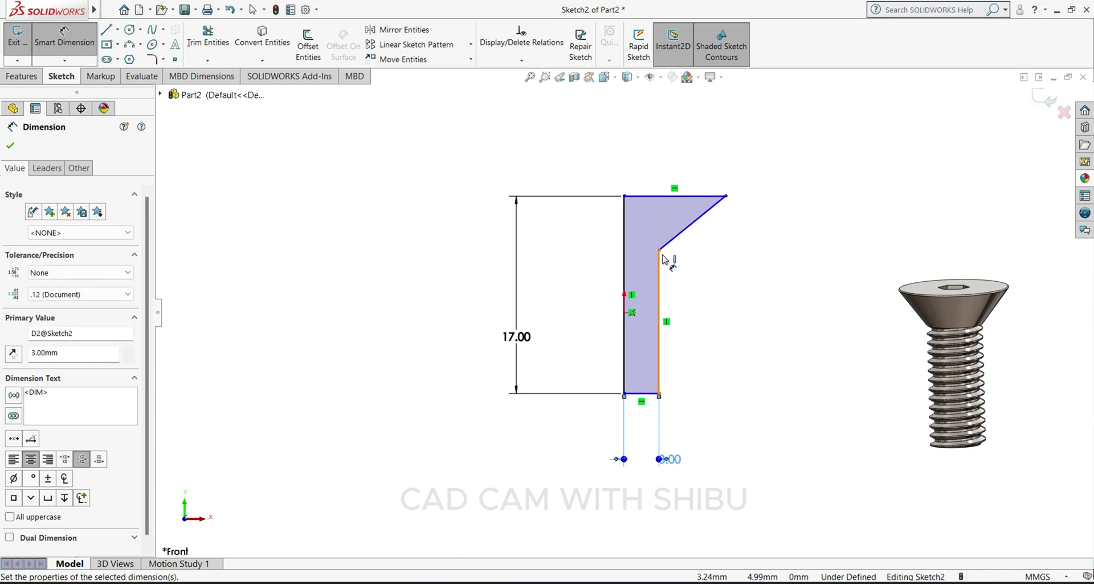
# Set the head's vertical taper height to 4 mm.
pyautogui.click(660, 250)
pyautogui.click(665, 196)
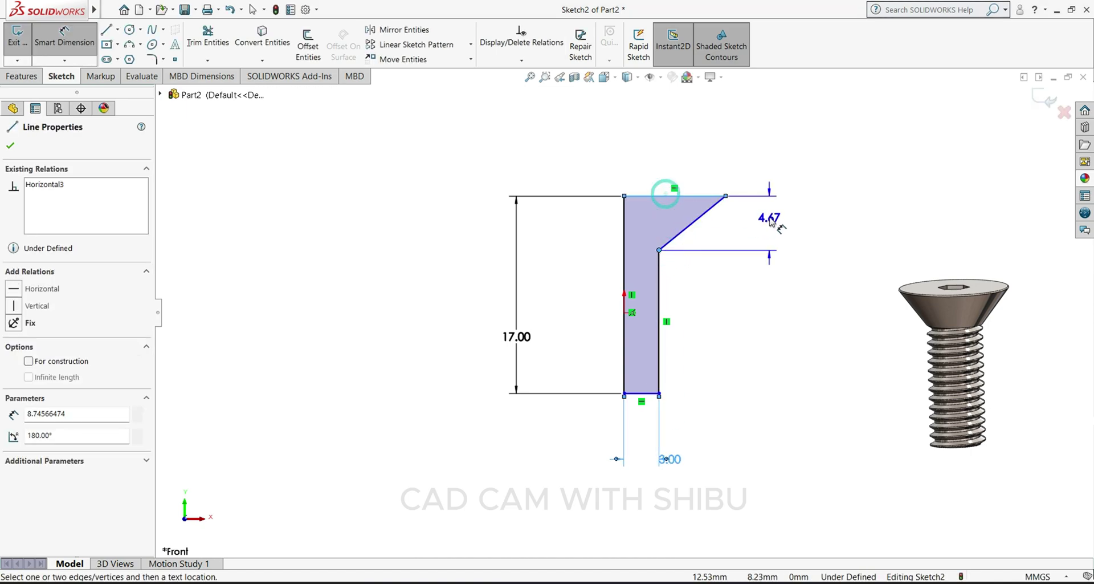
pyautogui.click(769, 219)
pyautogui.write('4')
pyautogui.press('Return')
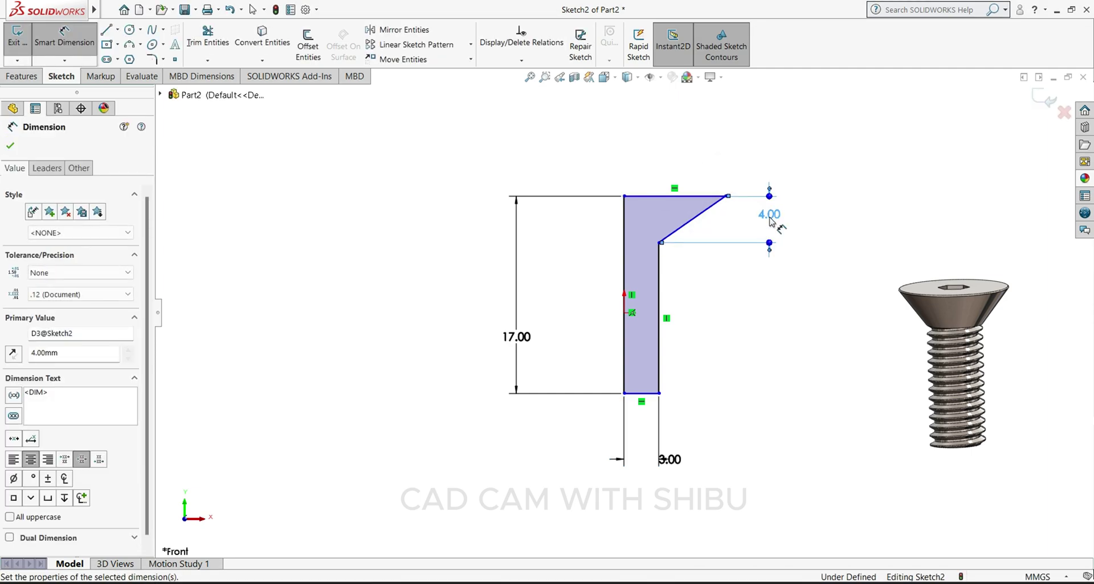
# Draw a horizontal centerline from the slant's lower corner out to the right.
pyautogui.click(117, 29)
pyautogui.click(132, 58)
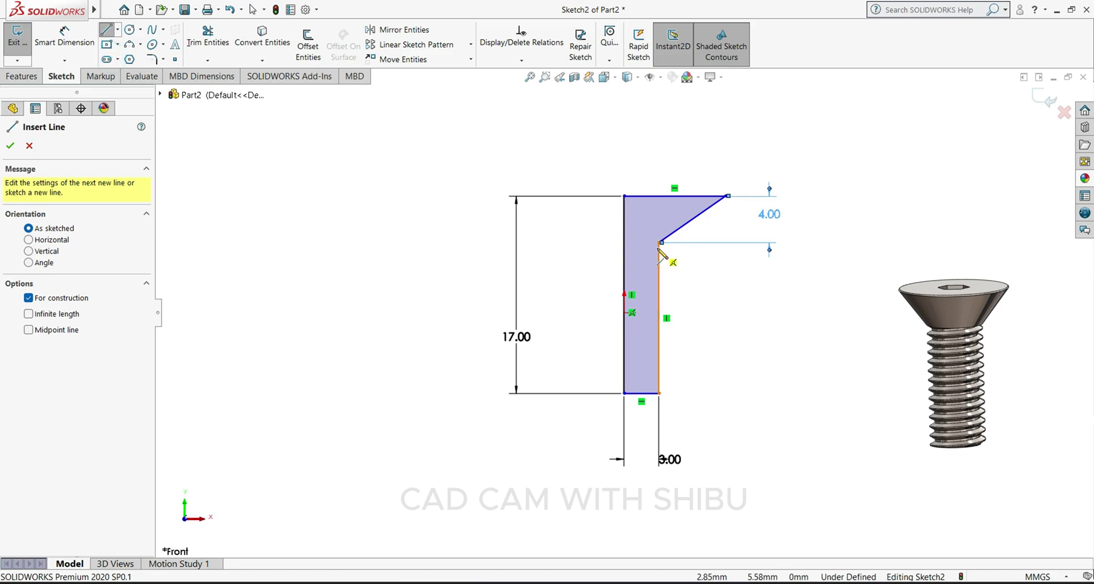
pyautogui.click(660, 243)
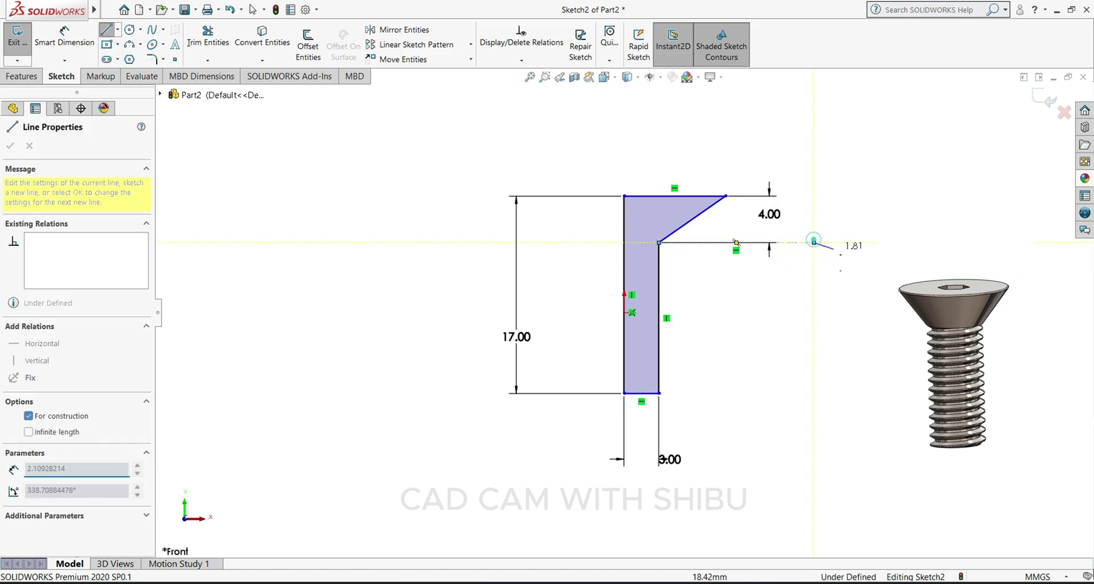
pyautogui.click(814, 242)
pyautogui.rightClick(814, 242)
pyautogui.press('Escape')
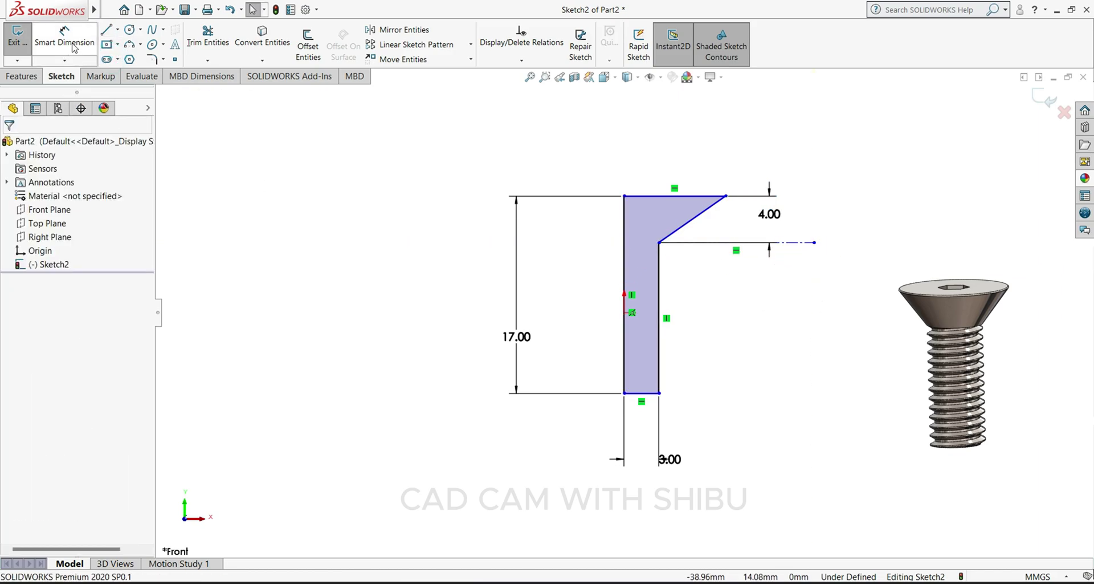
# Dimension the slanted head edge at 53° to the centerline.
pyautogui.click(74, 48)
pyautogui.click(685, 244)
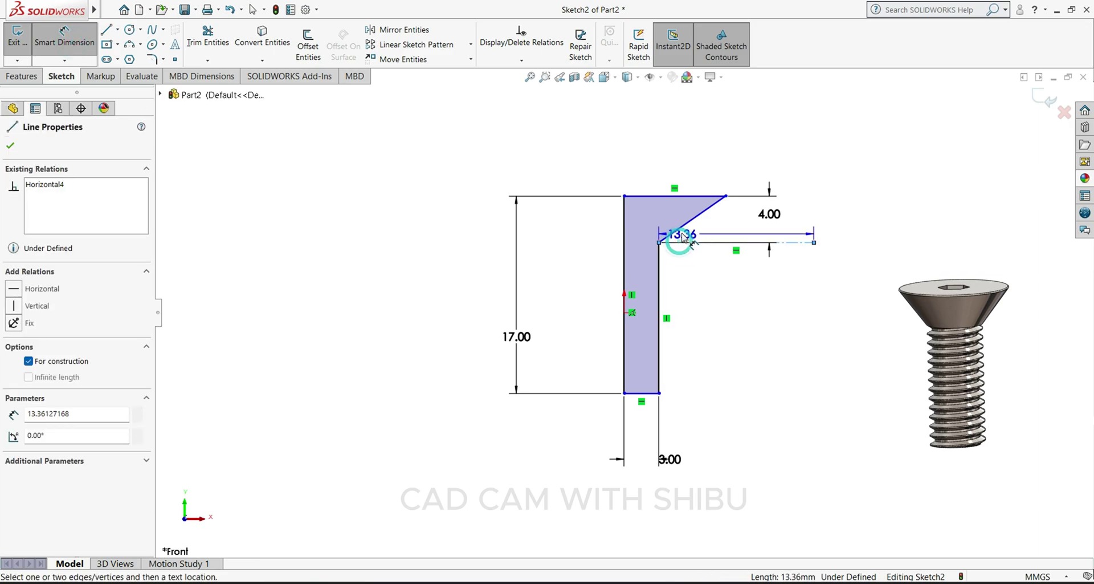
pyautogui.click(710, 244)
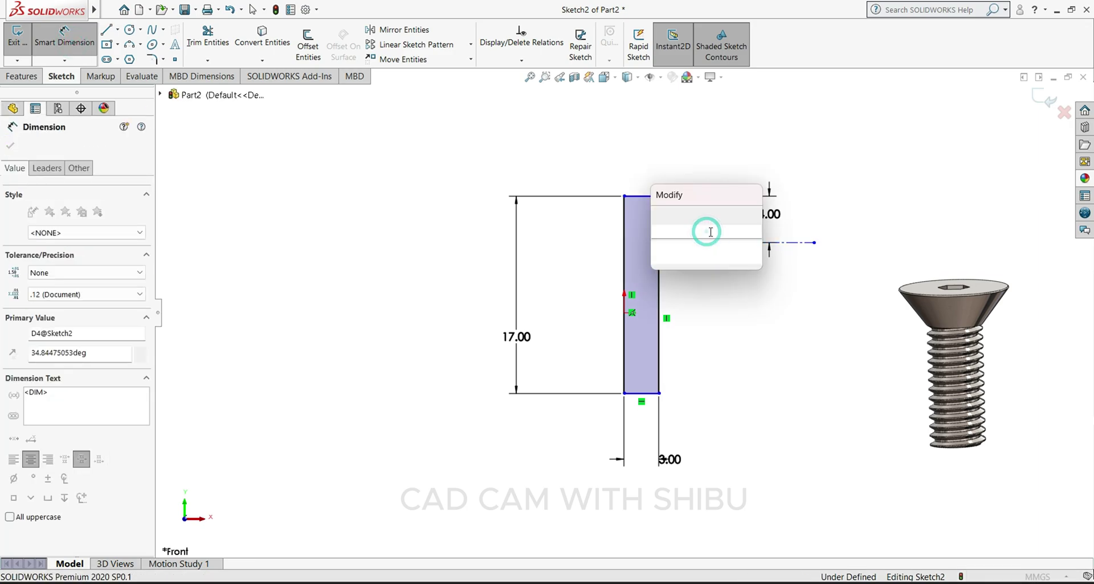
pyautogui.write('53')
pyautogui.press('Return')
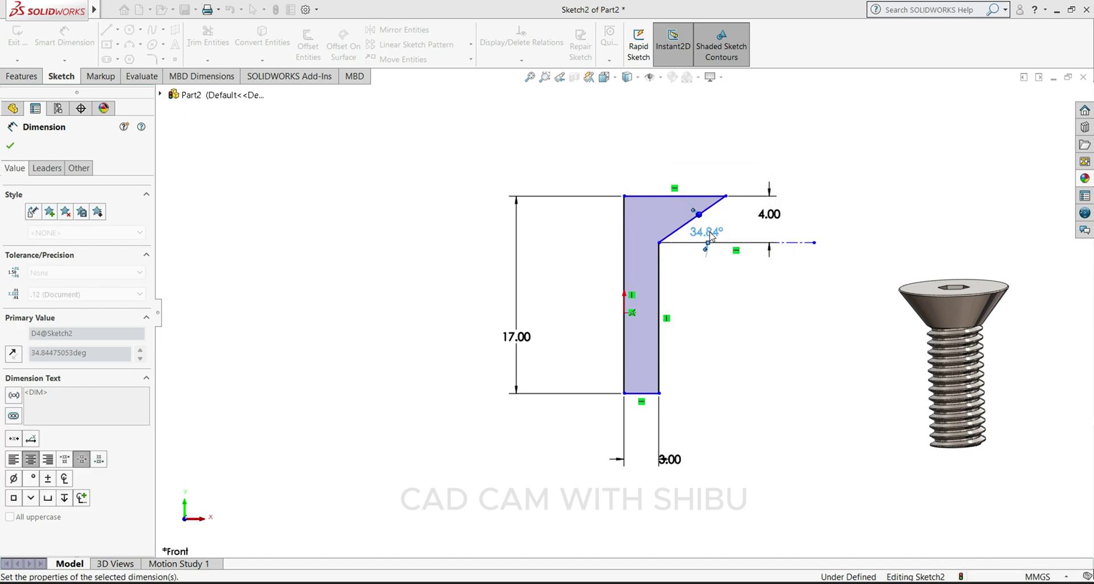
pyautogui.click(11, 146)
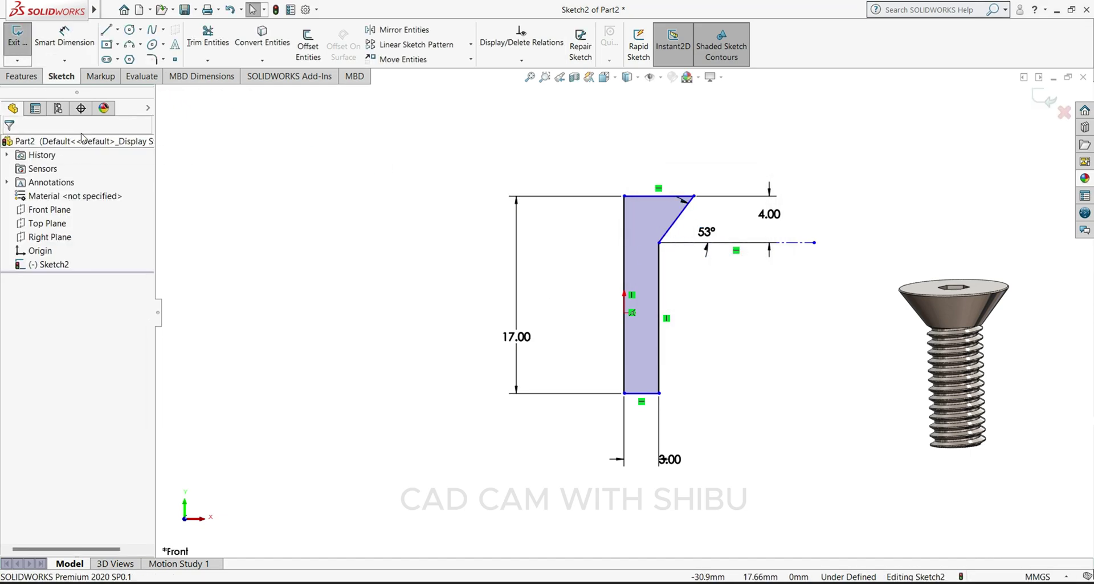
# Add a driven 6.01 mm width dimension across the top of the head.
pyautogui.click(77, 47)
pyautogui.click(639, 195)
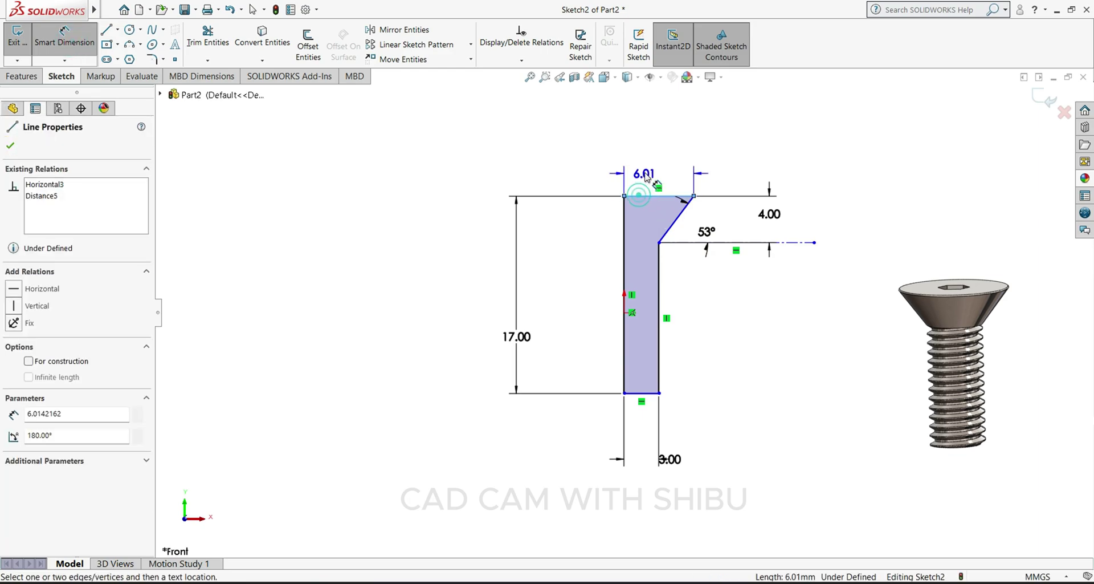
pyautogui.click(648, 177)
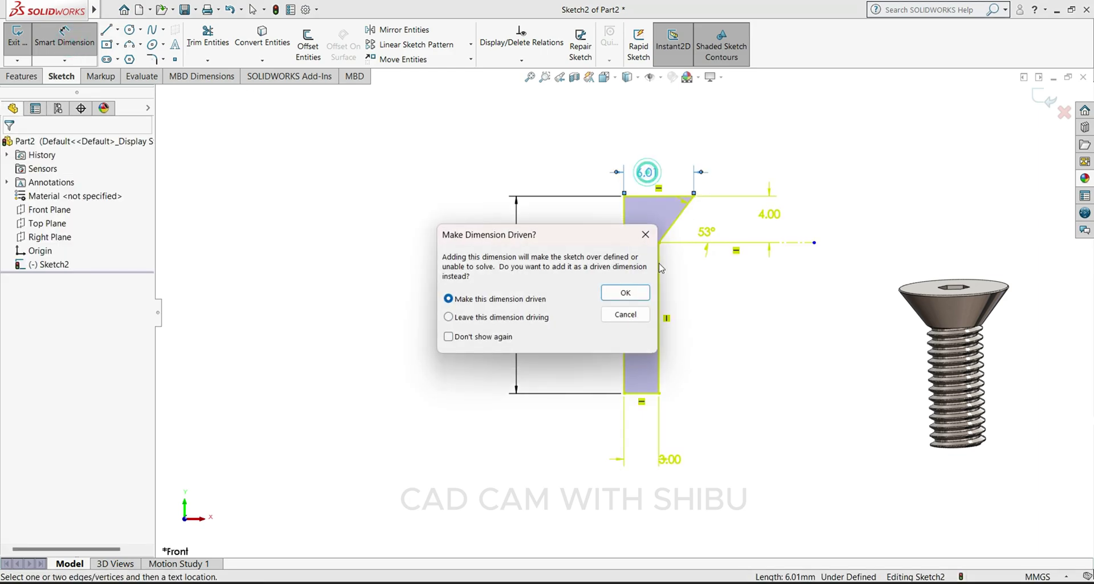
pyautogui.click(640, 295)
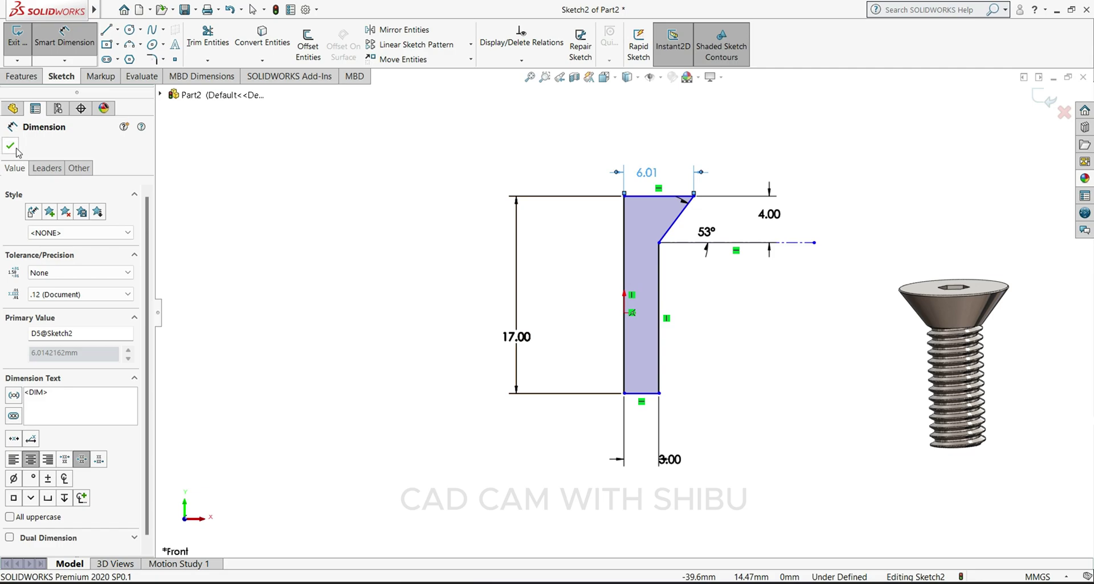
pyautogui.click(11, 146)
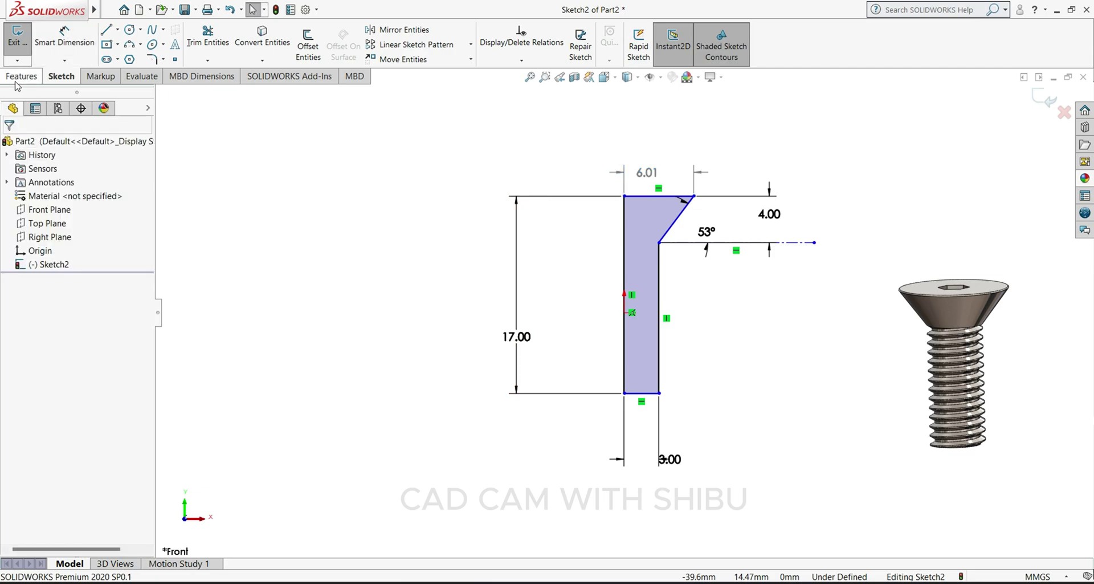
# Revolve the profile a full 360° about the vertical left line into Revolve1.
pyautogui.click(21, 77)
pyautogui.click(62, 60)
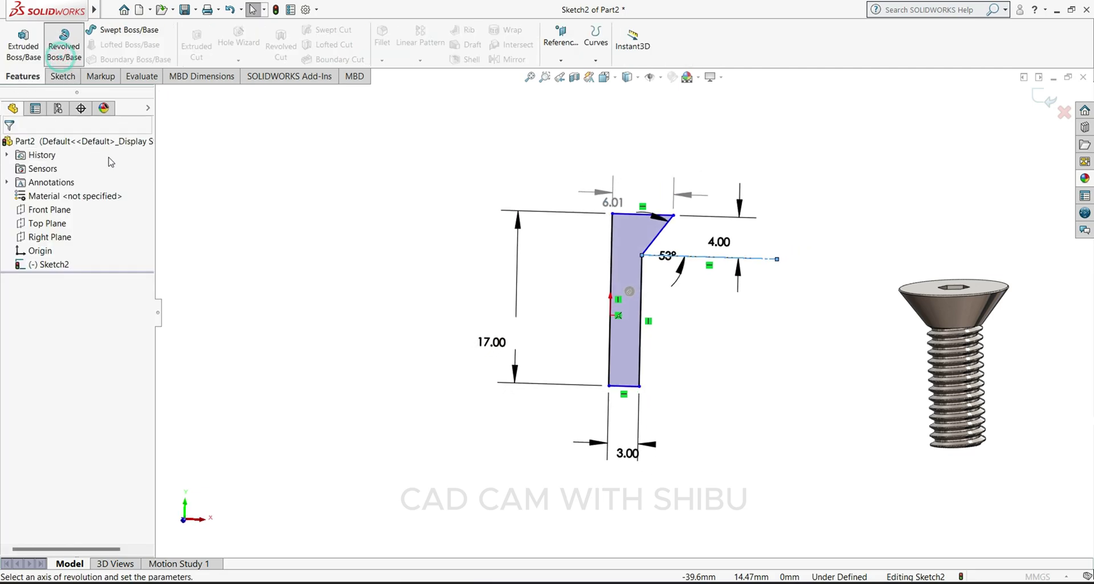
pyautogui.scroll(-5, 547, 323)
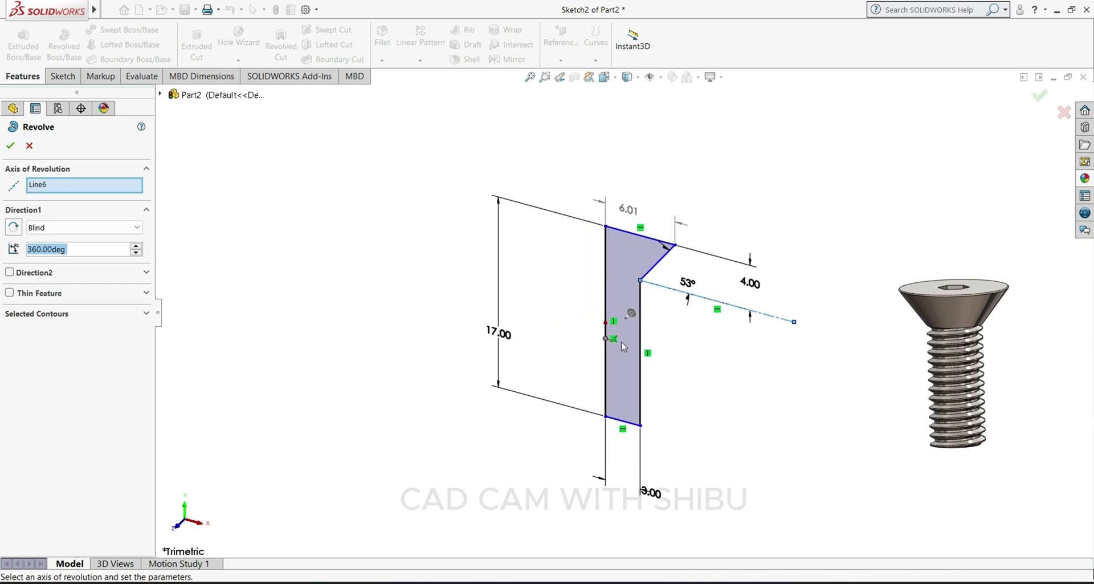
pyautogui.click(606, 367)
pyautogui.click(8, 150)
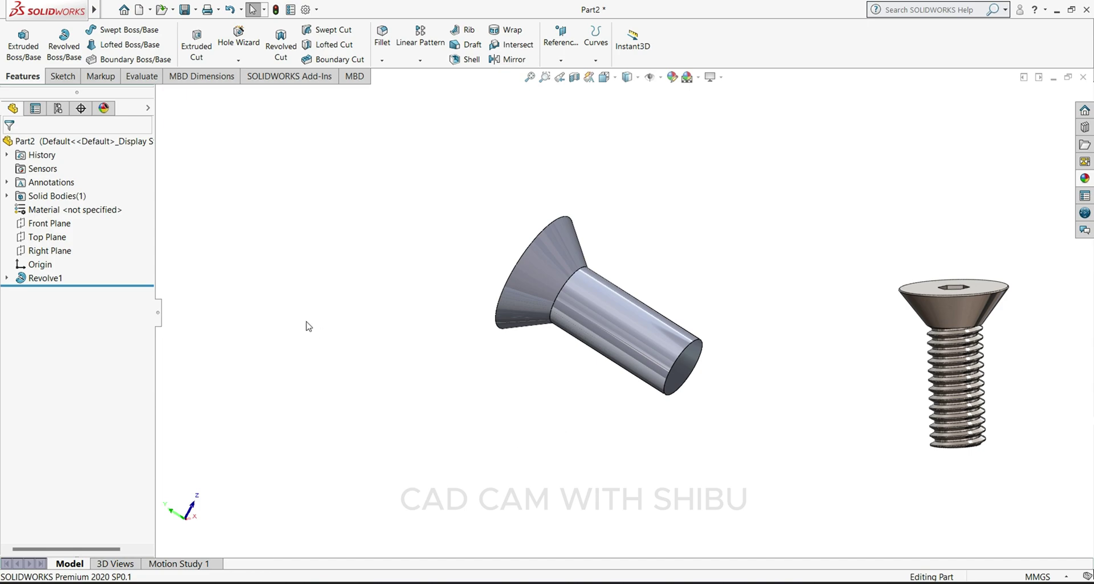
# Cut an M6x1.0 thread from the shank end up to the head edge, with a reversed 1 mm offset.
pyautogui.click(239, 61)
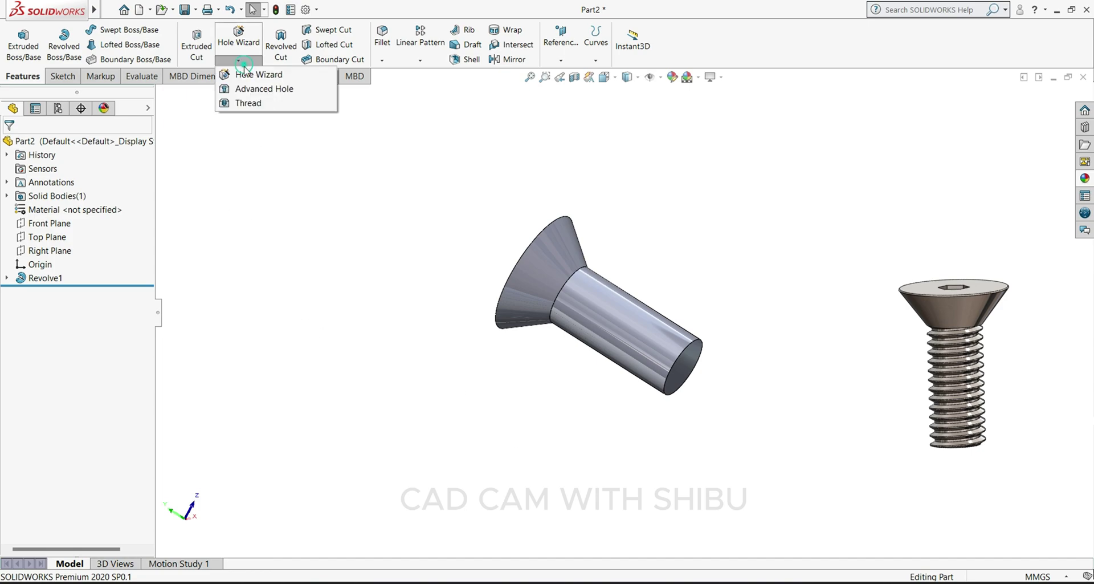
pyautogui.click(243, 106)
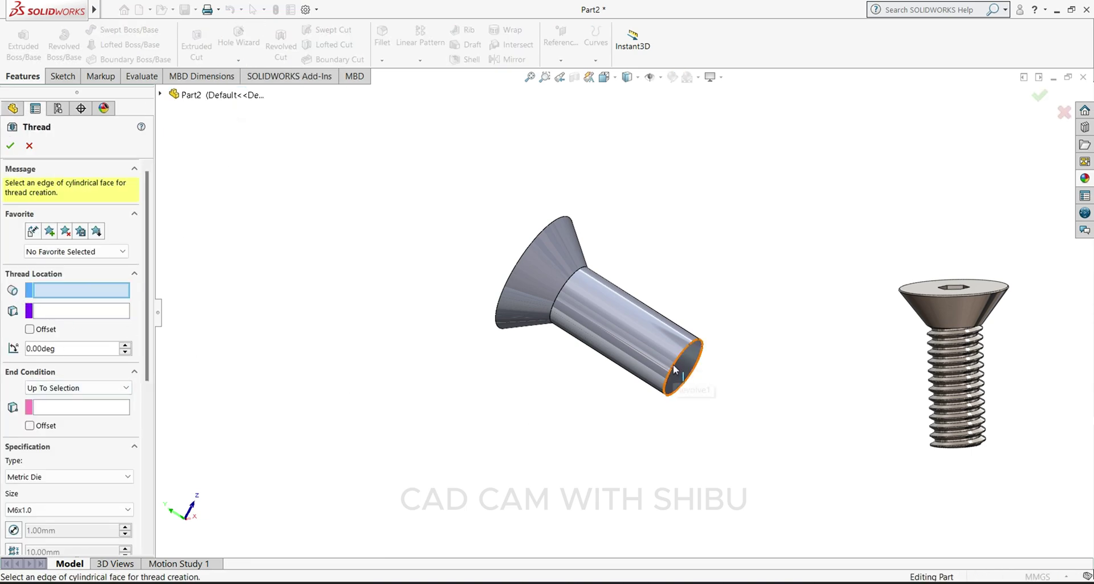
pyautogui.click(673, 368)
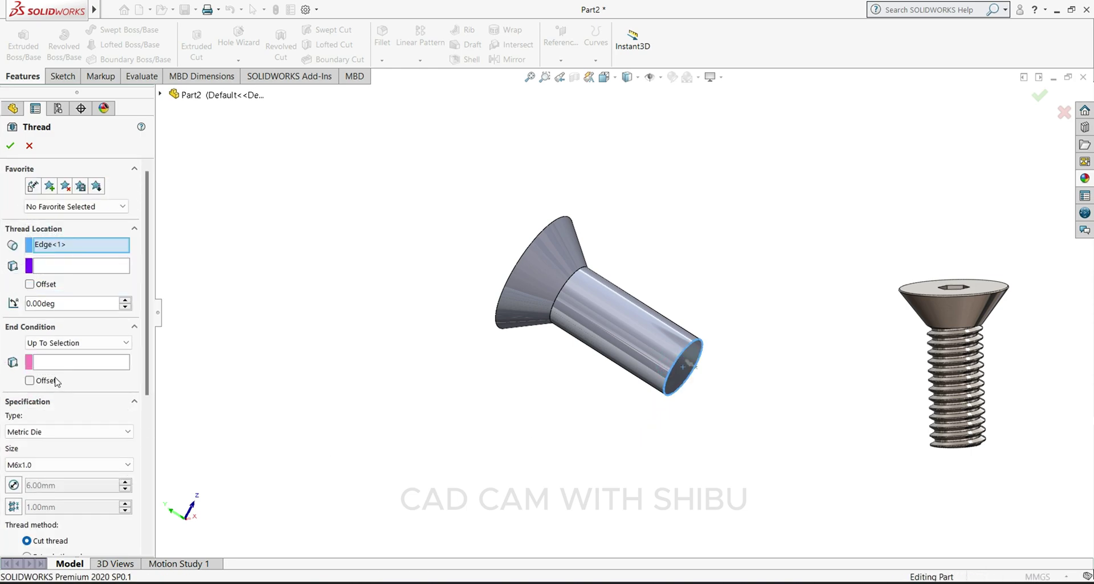
pyautogui.click(78, 348)
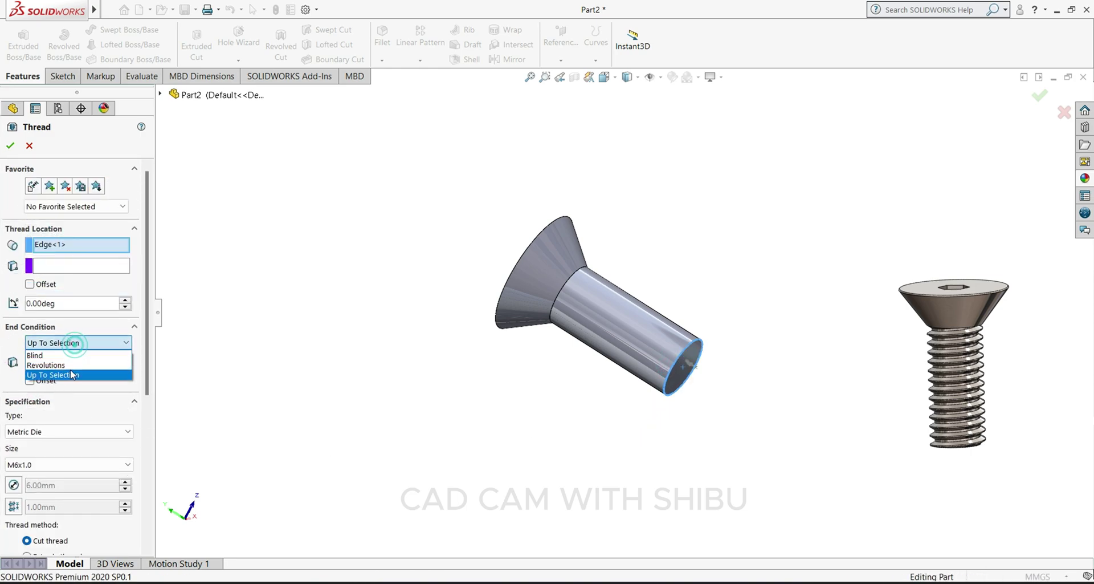
pyautogui.click(68, 373)
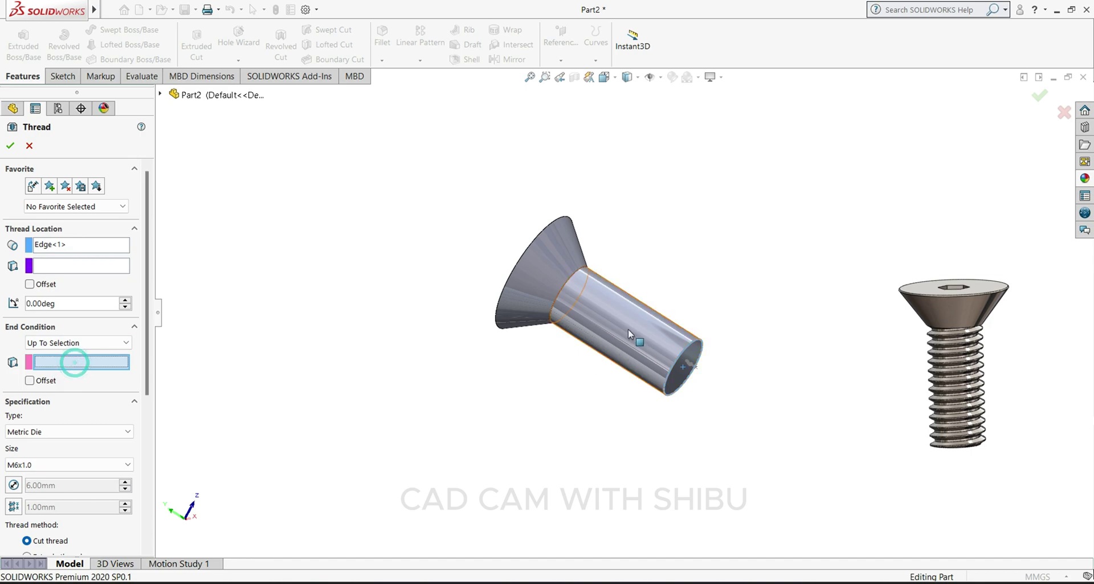
pyautogui.click(564, 298)
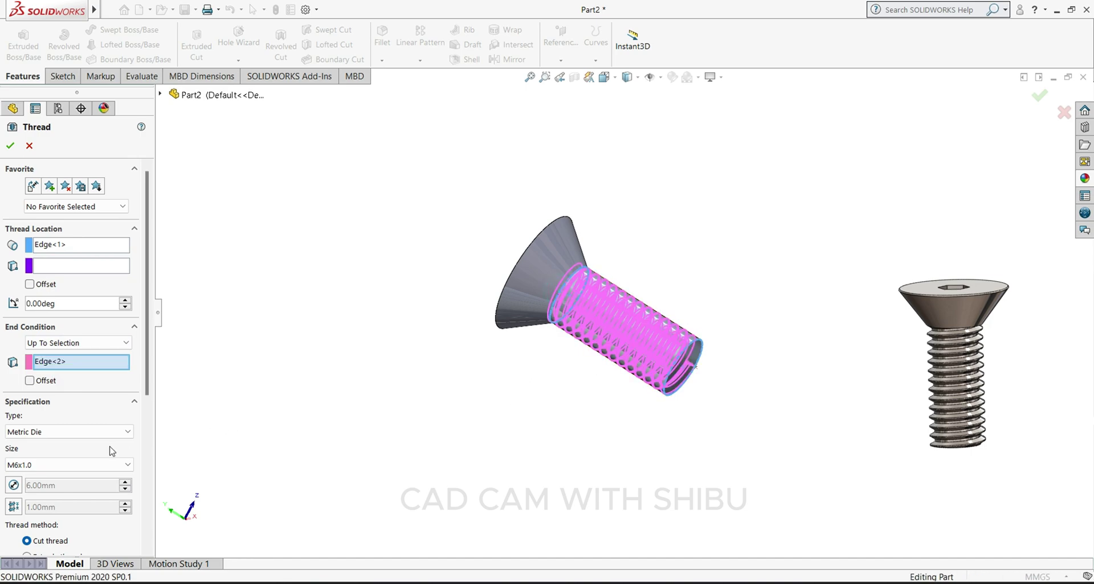
pyautogui.click(30, 284)
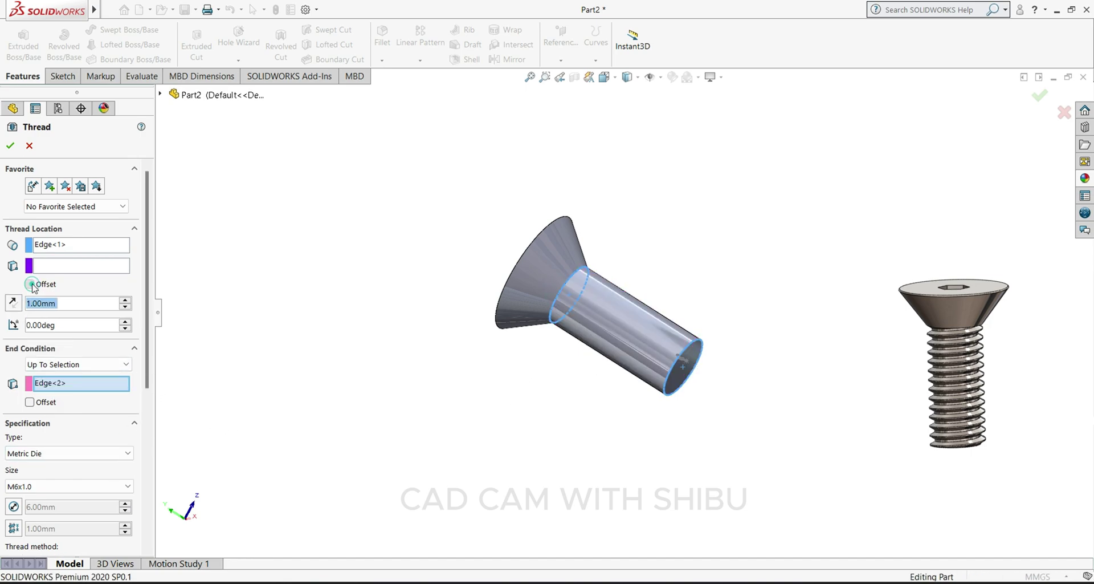
pyautogui.click(14, 303)
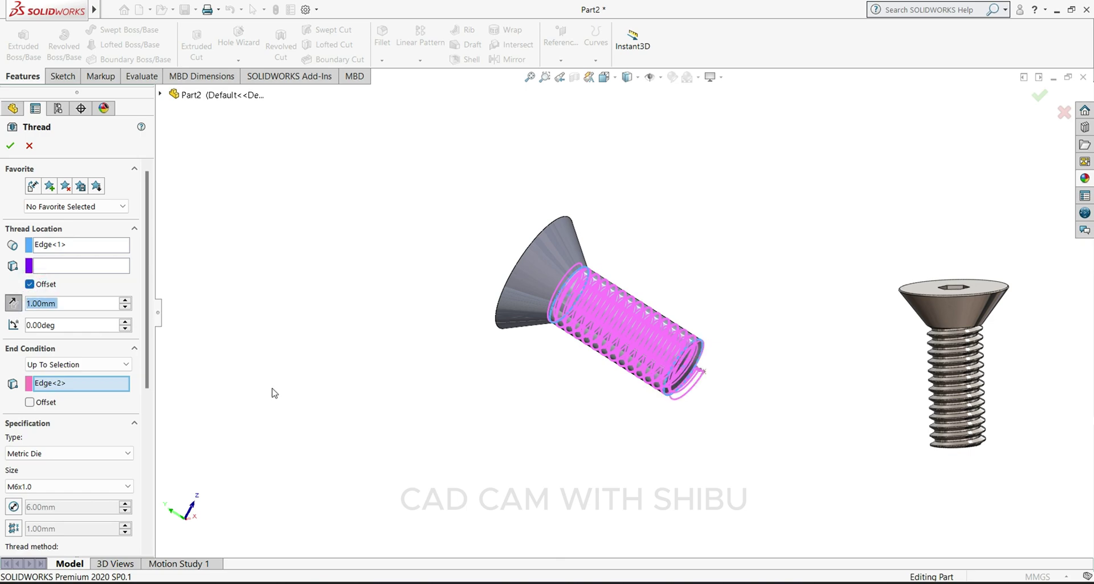
pyautogui.scroll(-3, 148, 370)
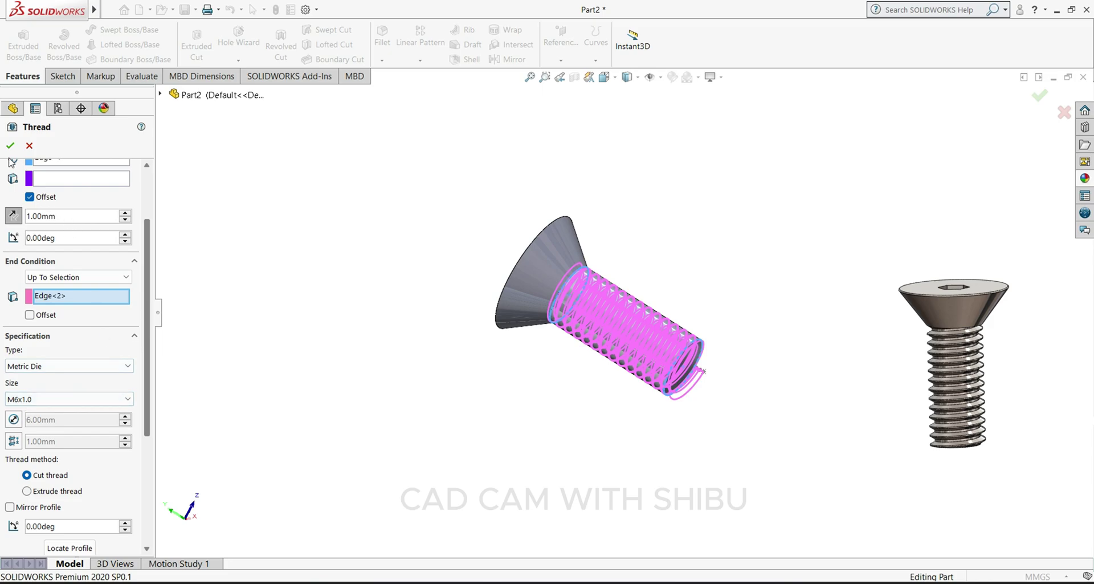
pyautogui.press('Return')
pyautogui.moveTo(484, 378)
pyautogui.mouseDown(button='middle')
pyautogui.moveTo(666, 396)
pyautogui.moveTo(694, 345)
pyautogui.moveTo(761, 444)
pyautogui.moveTo(735, 400)
pyautogui.mouseUp(button='middle')
pyautogui.scroll(-5, 644, 329)
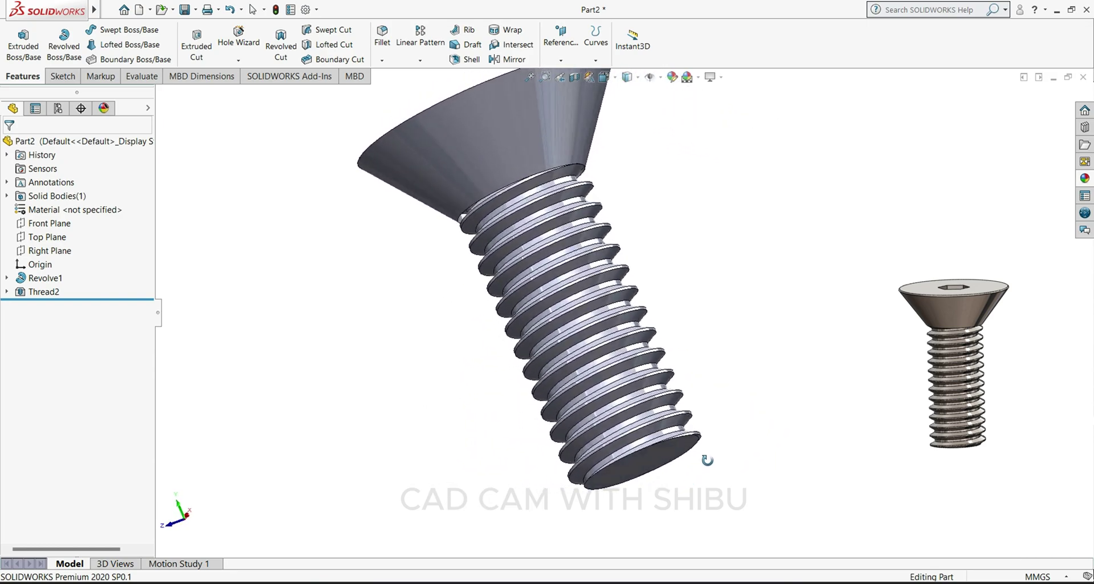
# Start a sketch on the screw head's top face, viewed straight on.
pyautogui.moveTo(710, 317); pyautogui.dragTo(745, 432, button='middle')
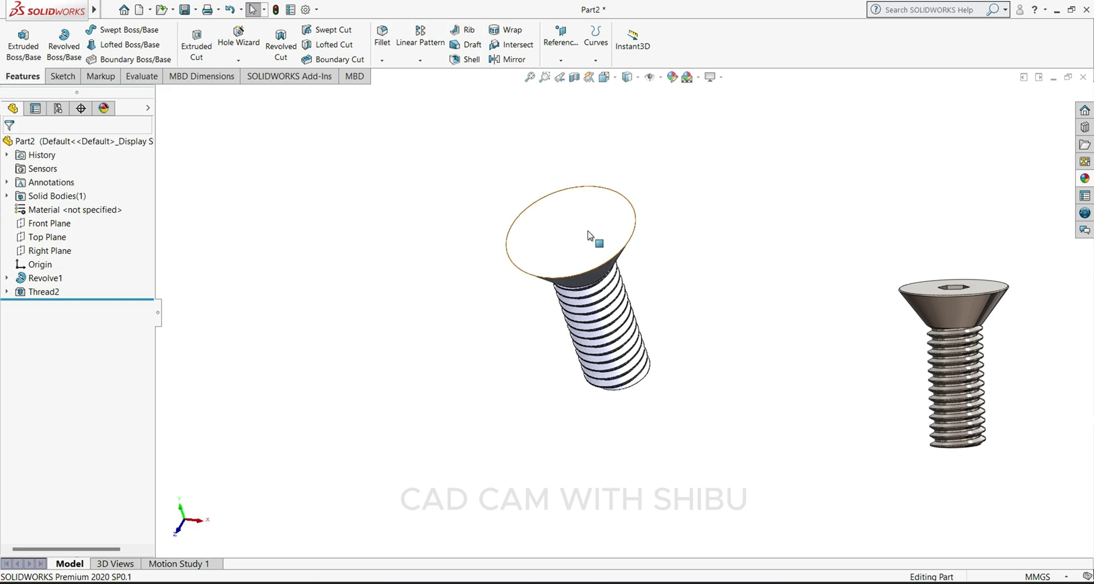
pyautogui.click(585, 231)
pyautogui.click(636, 194)
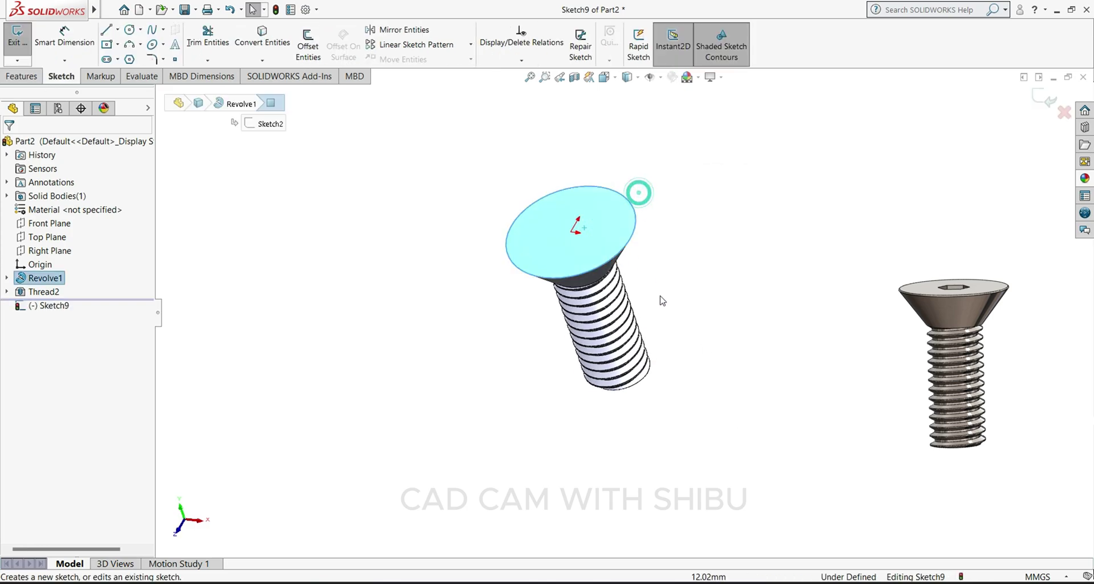
pyautogui.press('space')
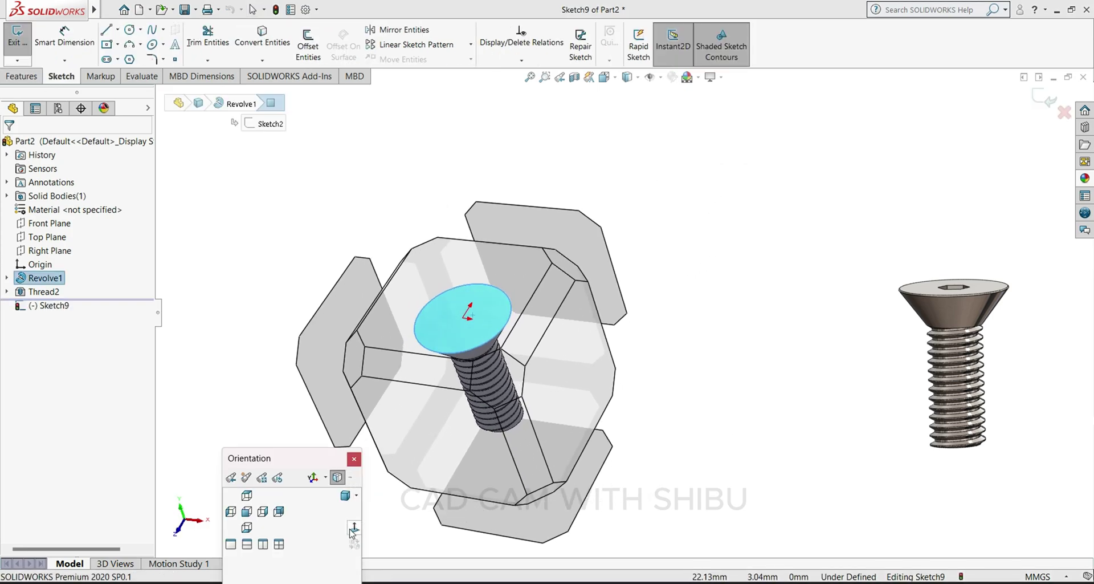
pyautogui.click(350, 528)
pyautogui.click(341, 298)
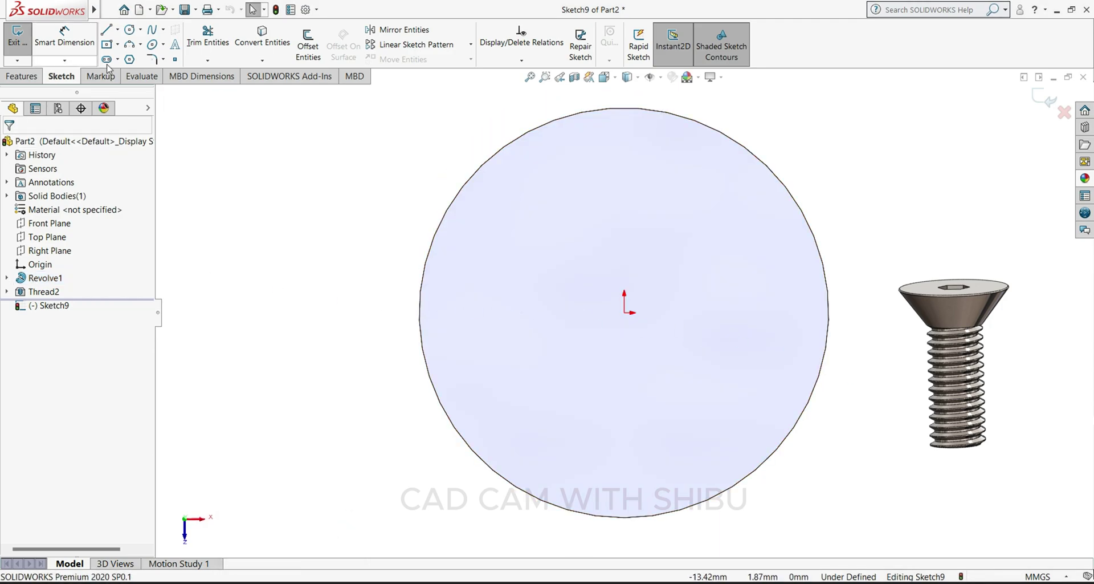
# Draw a hexagon centred on the head.
pyautogui.click(129, 59)
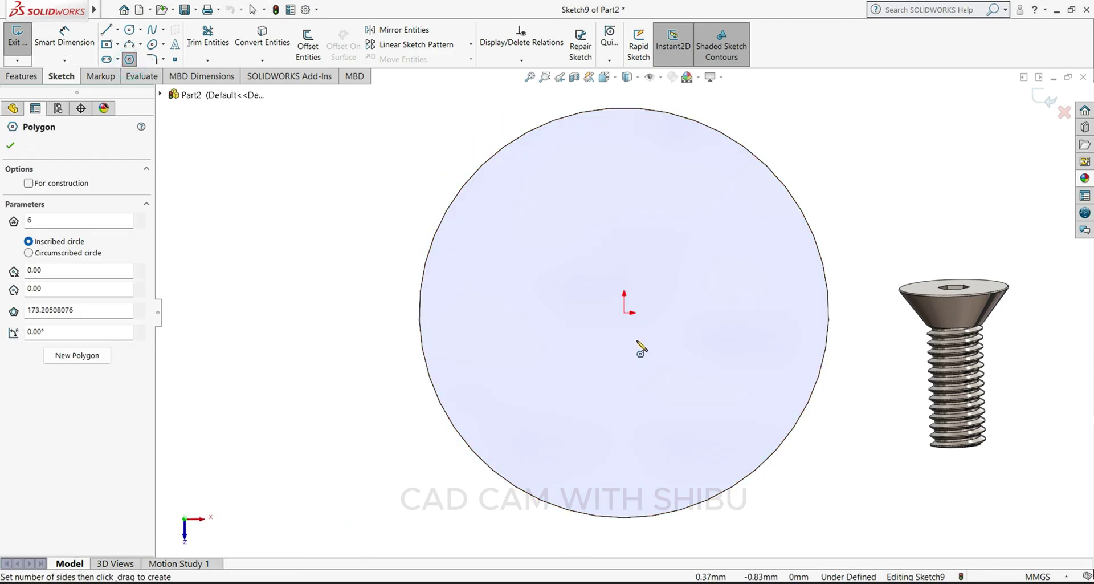
pyautogui.moveTo(625, 313); pyautogui.dragTo(620, 110)
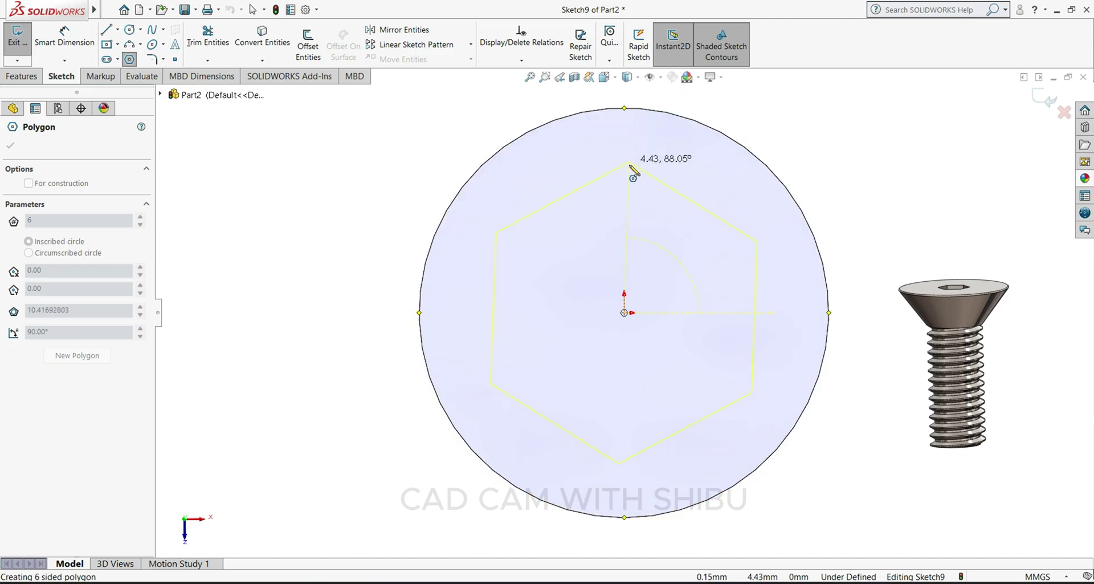
pyautogui.moveTo(625, 108); pyautogui.dragTo(625, 173)
pyautogui.click(9, 147)
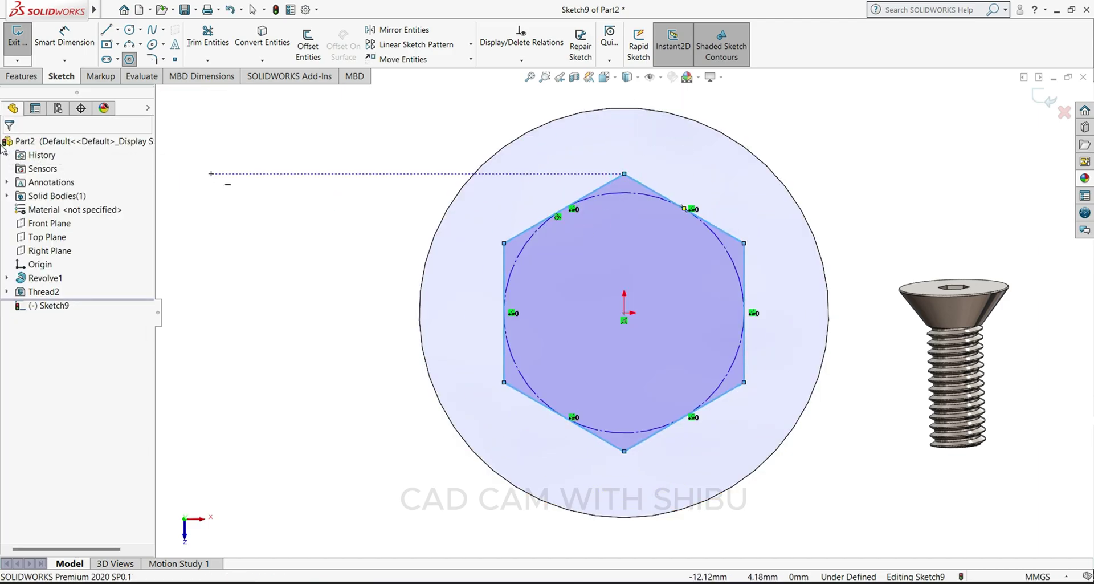
# Dimension the hexagon's inscribed circle to a 3 mm diameter.
pyautogui.click(69, 52)
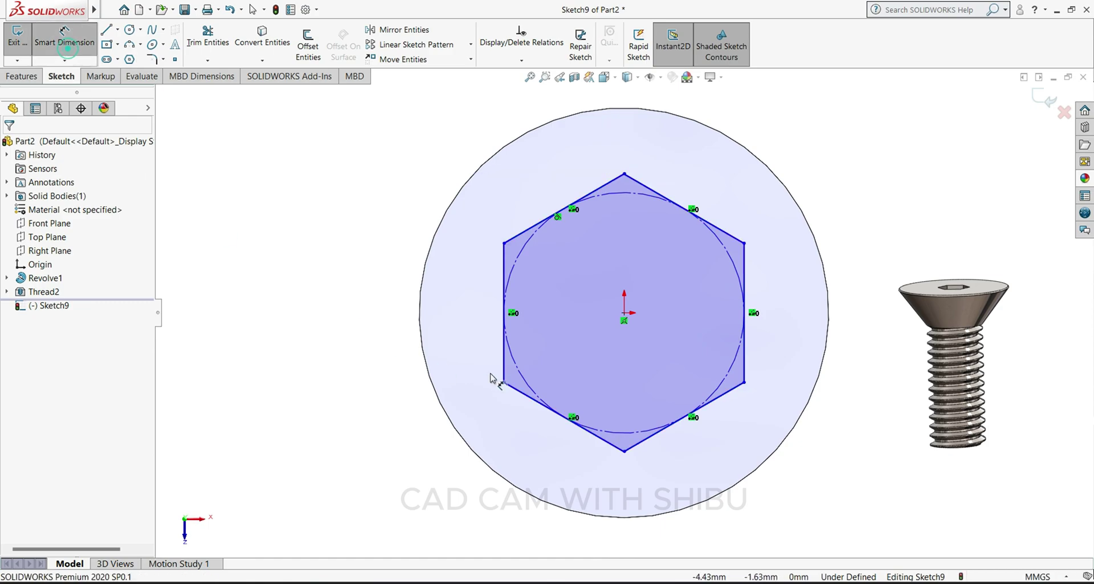
pyautogui.click(520, 378)
pyautogui.click(225, 330)
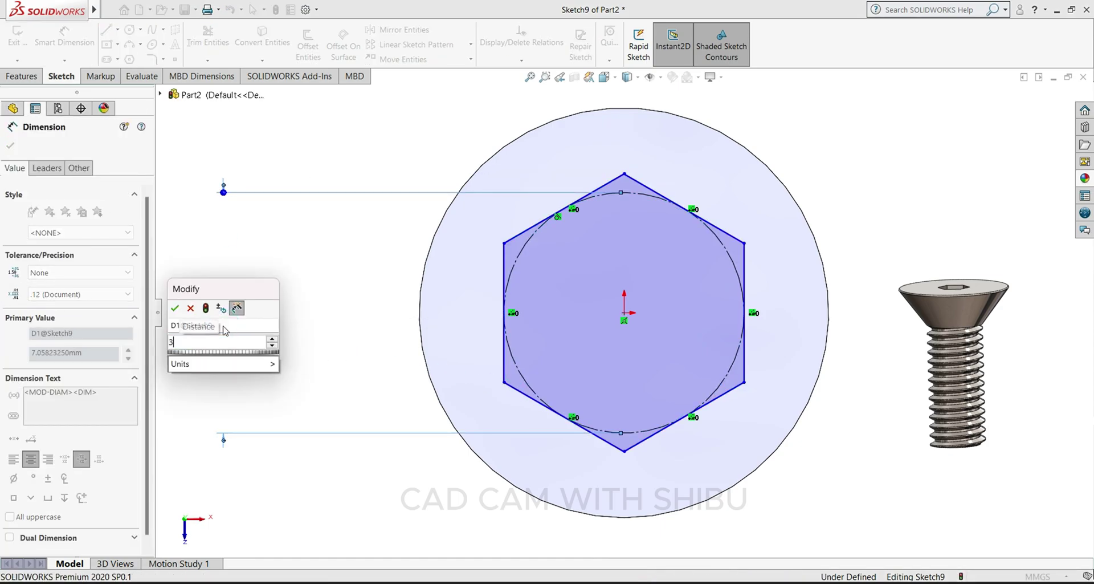
pyautogui.write('3')
pyautogui.press('Return')
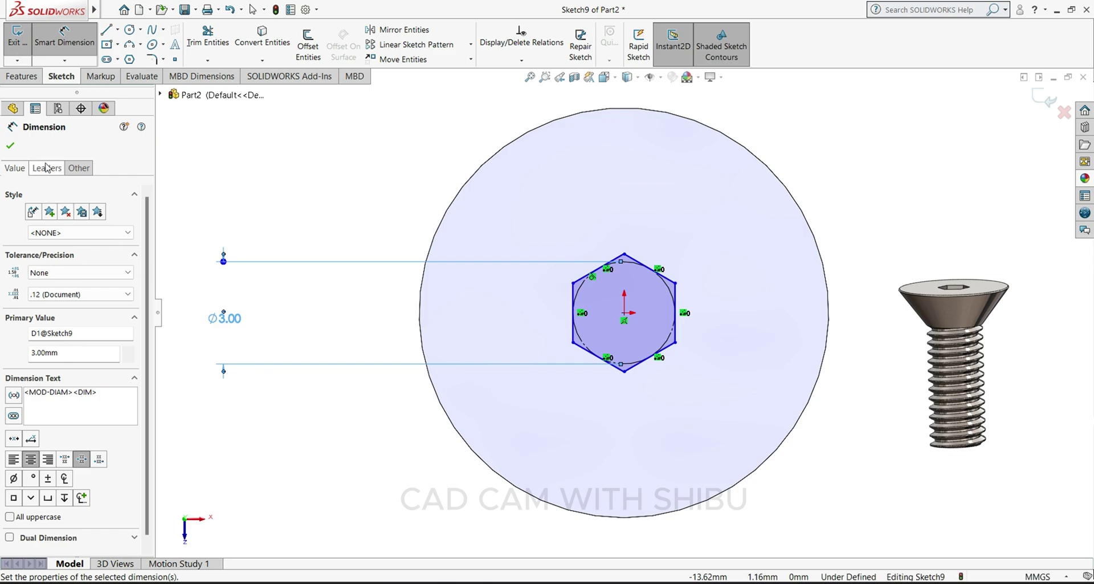
pyautogui.click(11, 146)
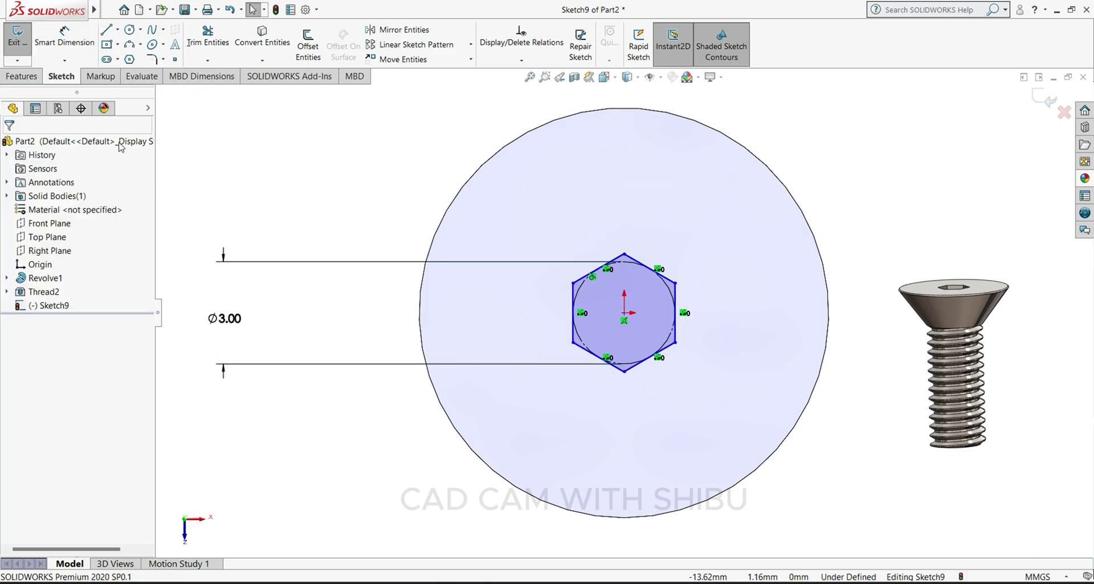
# Cut the hexagon 3 mm deep (Blind) into the head as Cut-Extrude1.
pyautogui.click(32, 81)
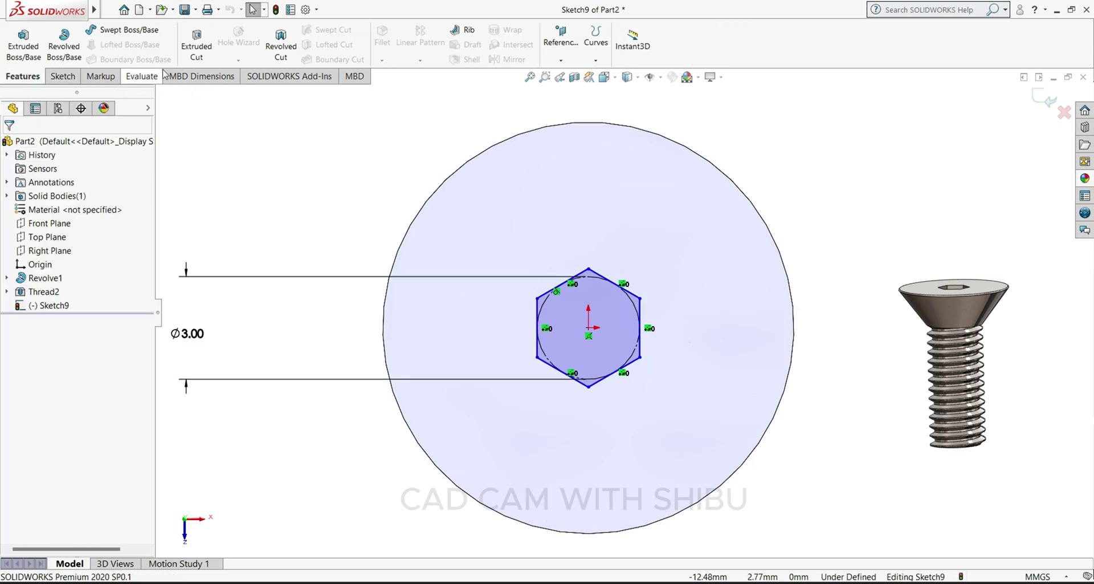
pyautogui.click(196, 40)
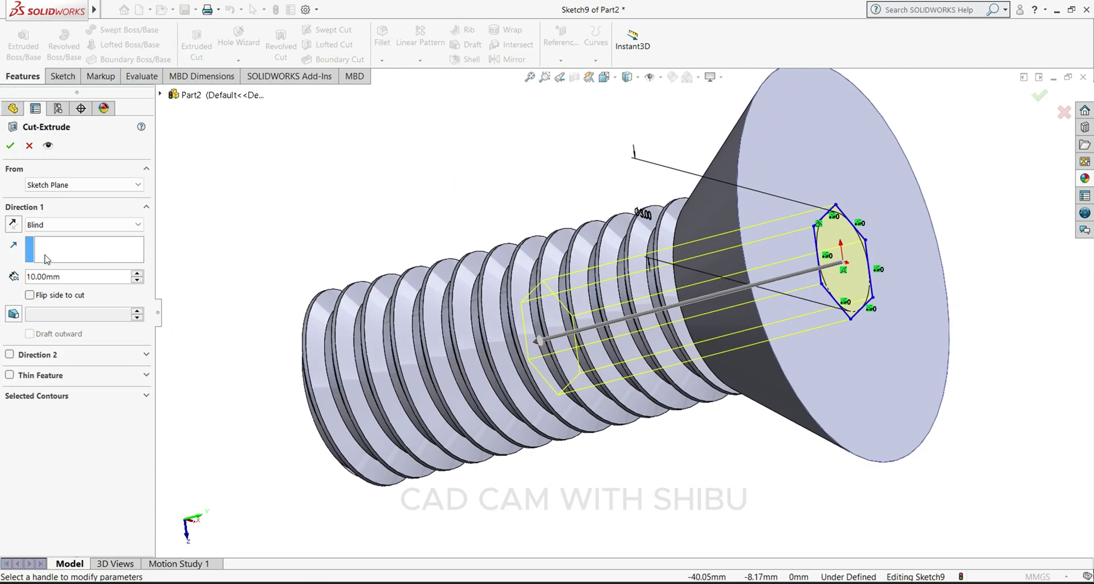
pyautogui.write('3')
pyautogui.press('Return')
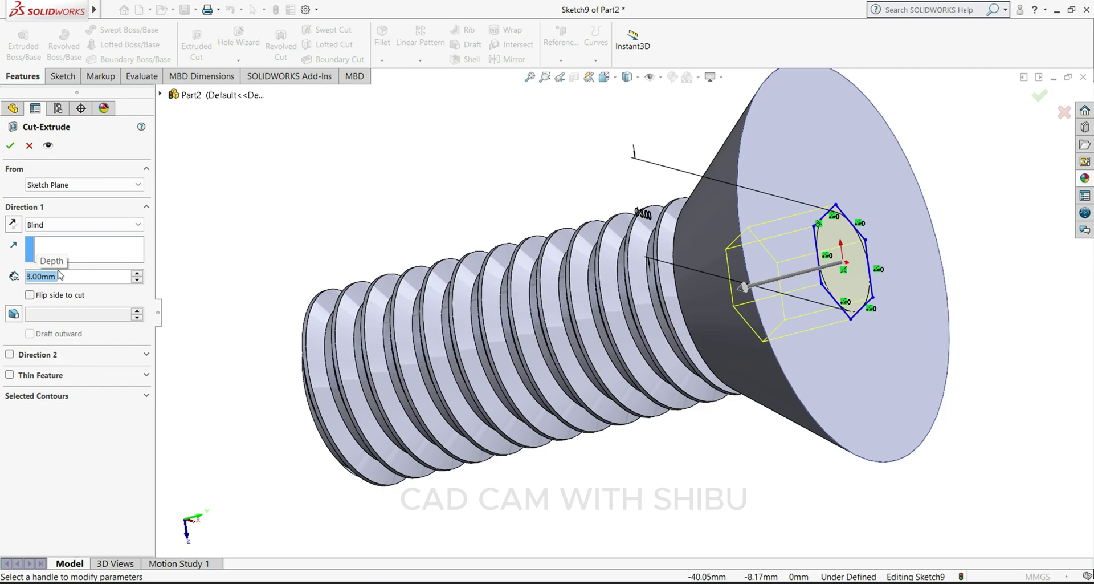
pyautogui.press('Return')
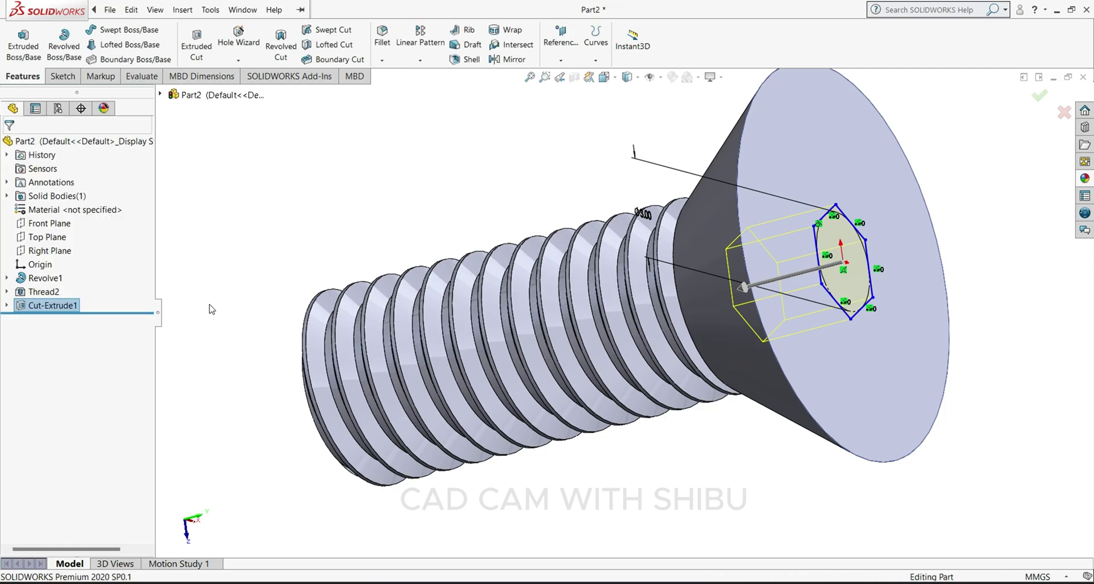
pyautogui.click(748, 484)
pyautogui.moveTo(752, 470); pyautogui.dragTo(784, 363, button='middle')
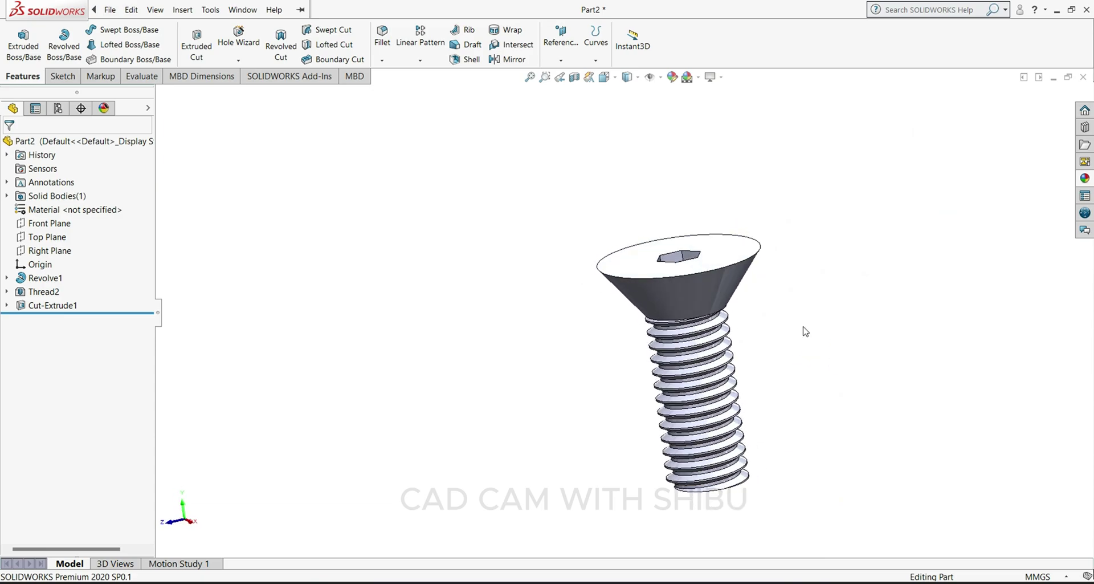
pyautogui.scroll(-3, 697, 308)
pyautogui.scroll(-3, 616, 298)
pyautogui.scroll(5, 757, 353)
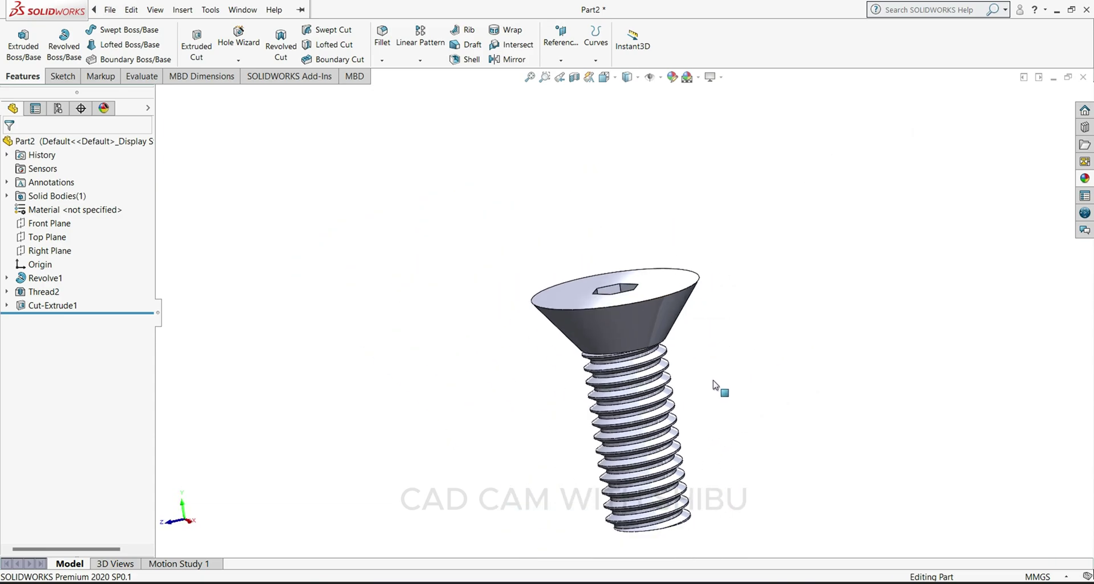
pyautogui.moveTo(718, 386)
pyautogui.mouseDown(button='middle')
pyautogui.moveTo(718, 359)
pyautogui.moveTo(762, 303)
pyautogui.moveTo(737, 280)
pyautogui.moveTo(665, 371)
pyautogui.mouseUp(button='middle')
pyautogui.scroll(-3, 665, 370)
pyautogui.scroll(-3, 665, 370)
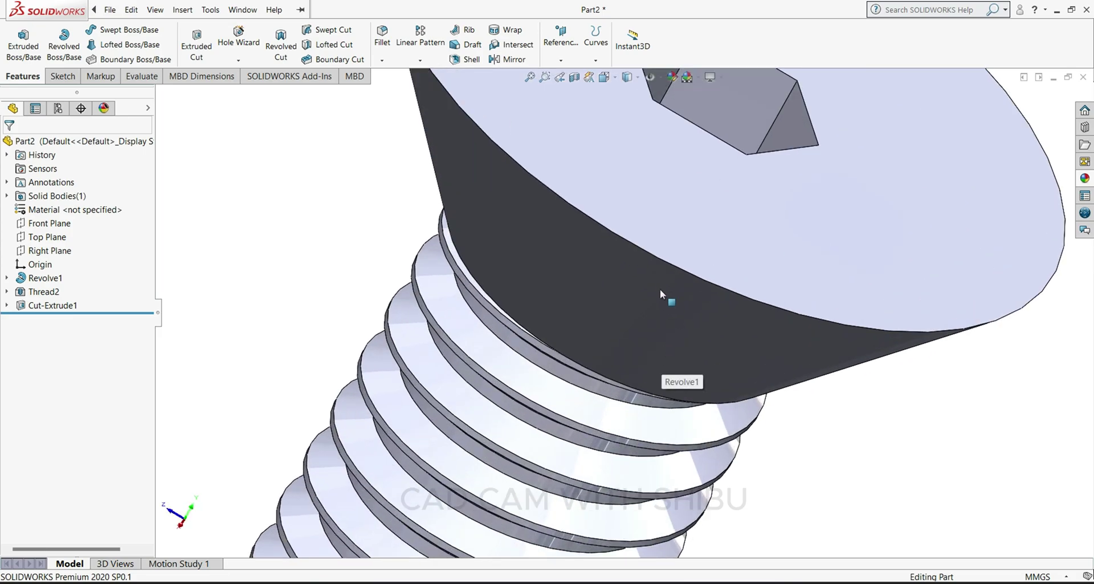
# Round the head's outer top edge with a 0.1 mm fillet.
pyautogui.click(668, 259)
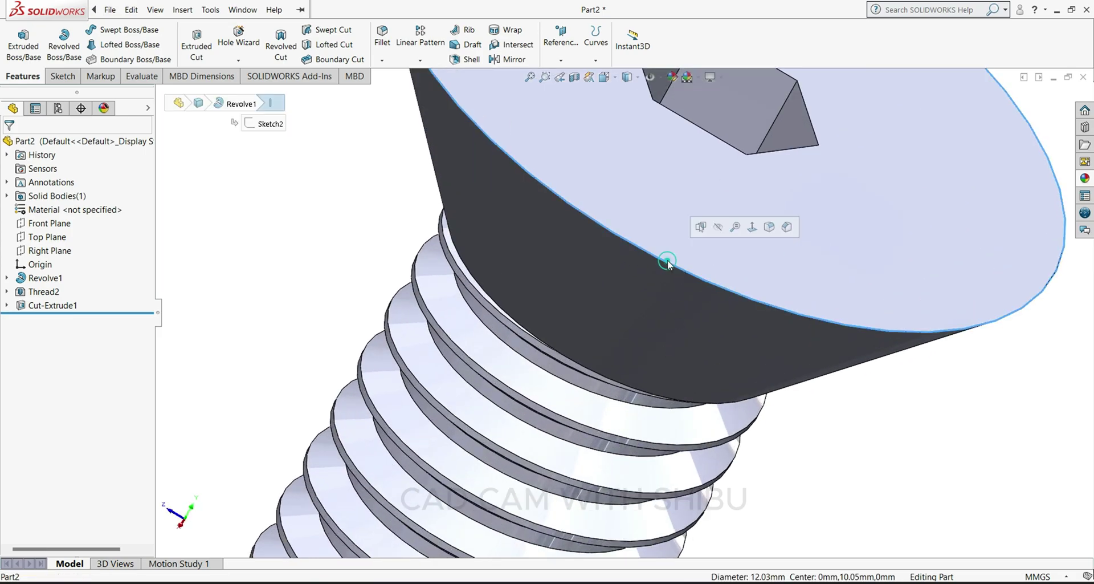
pyautogui.click(382, 60)
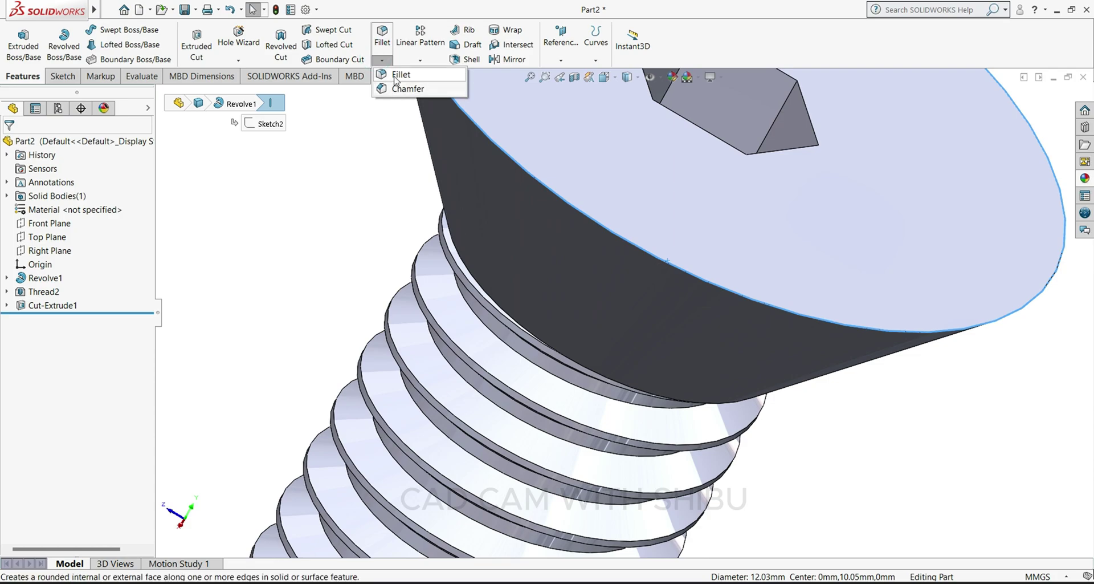
pyautogui.click(399, 74)
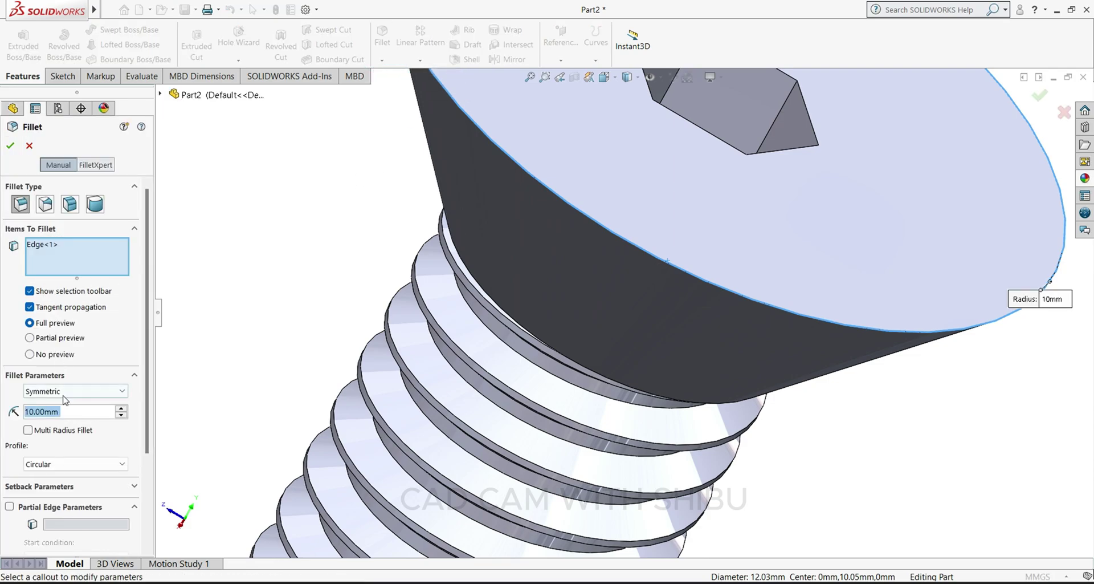
pyautogui.write('0.1')
pyautogui.press('Return')
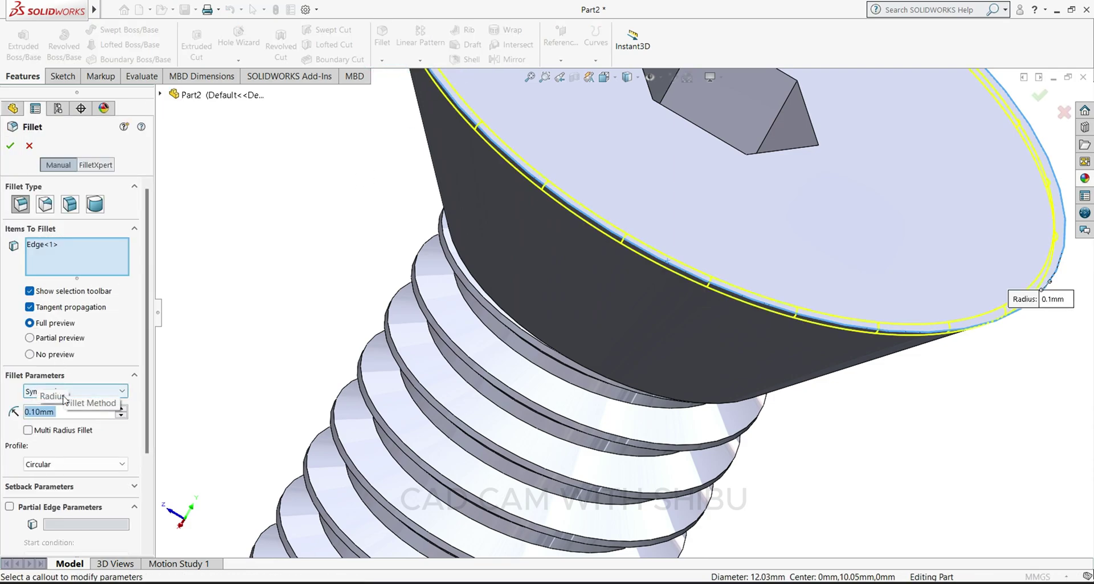
pyautogui.scroll(3, 580, 310)
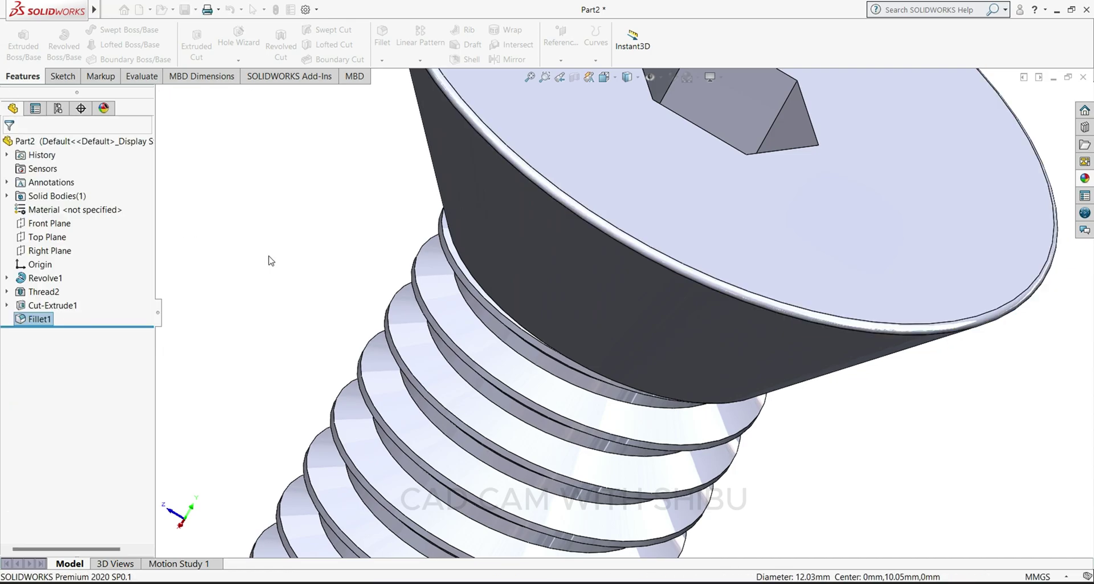
pyautogui.moveTo(581, 310)
pyautogui.mouseDown(button='middle')
pyautogui.moveTo(513, 278)
pyautogui.moveTo(758, 353)
pyautogui.mouseUp(button='middle')
pyautogui.scroll(3, 757, 354)
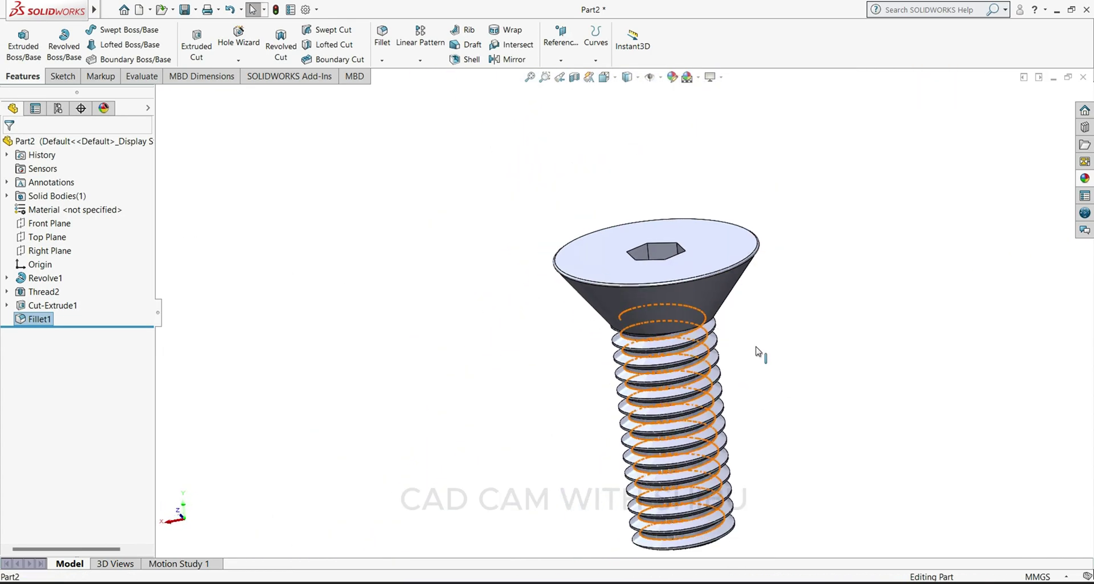
pyautogui.scroll(-3, 752, 403)
pyautogui.click(733, 398)
pyautogui.scroll(3, 712, 397)
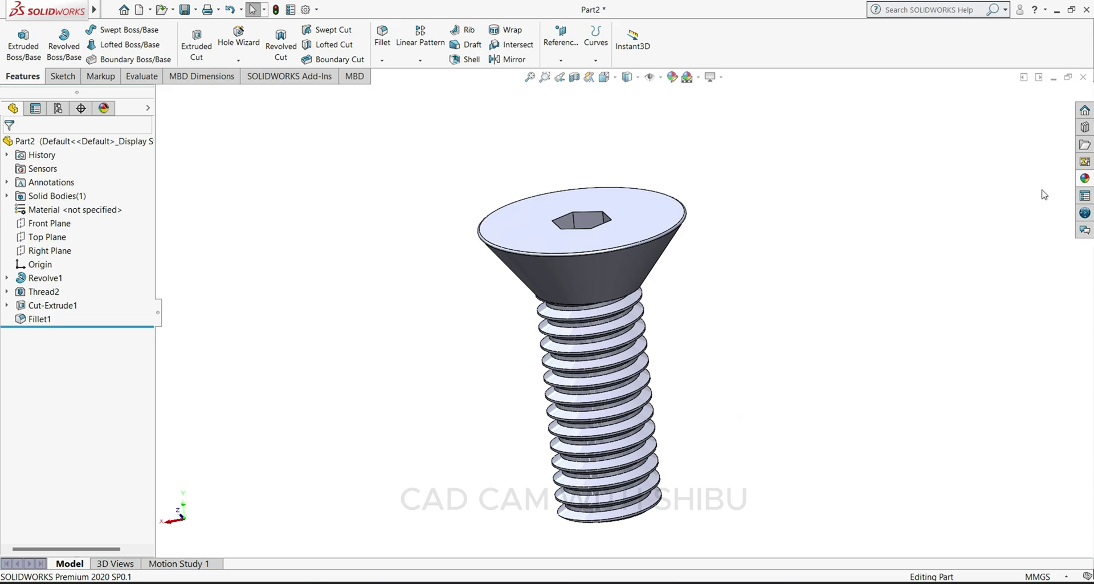
# Apply a steel appearance from the metal library to the screw.
pyautogui.click(1083, 180)
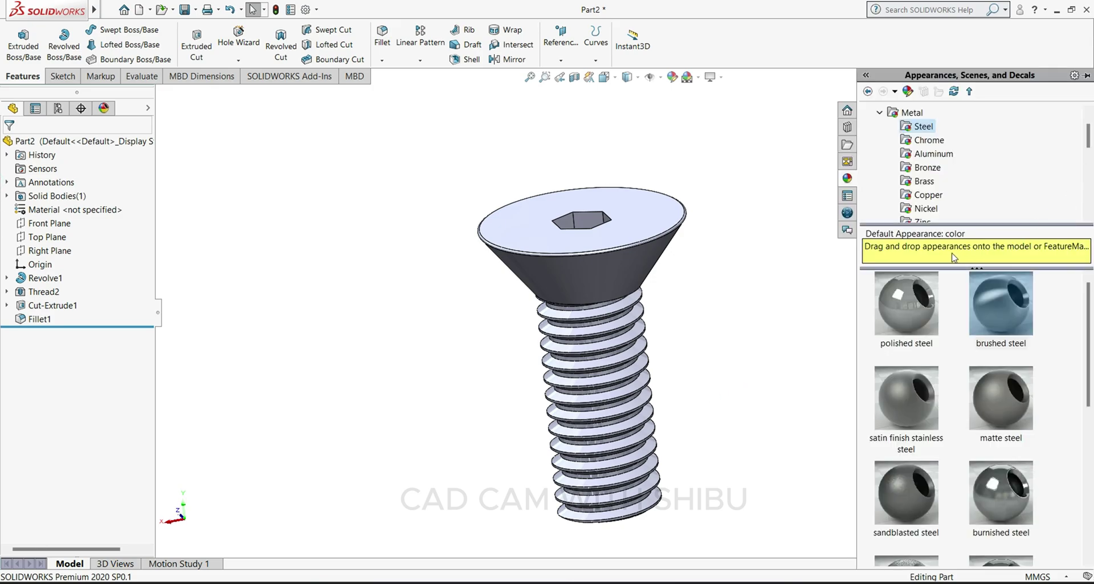
pyautogui.doubleClick(926, 319)
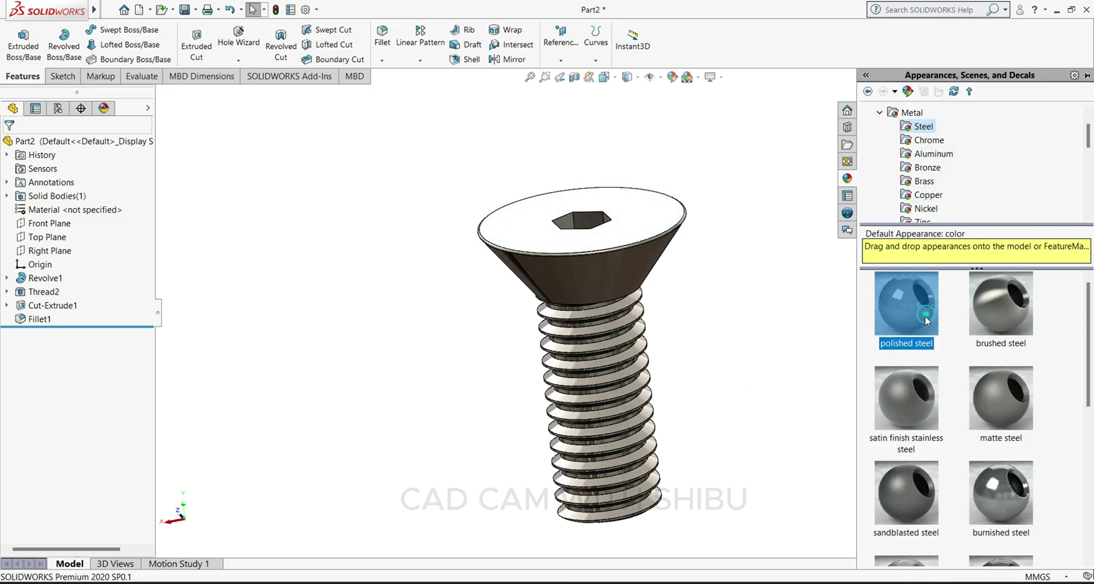
pyautogui.doubleClick(1015, 329)
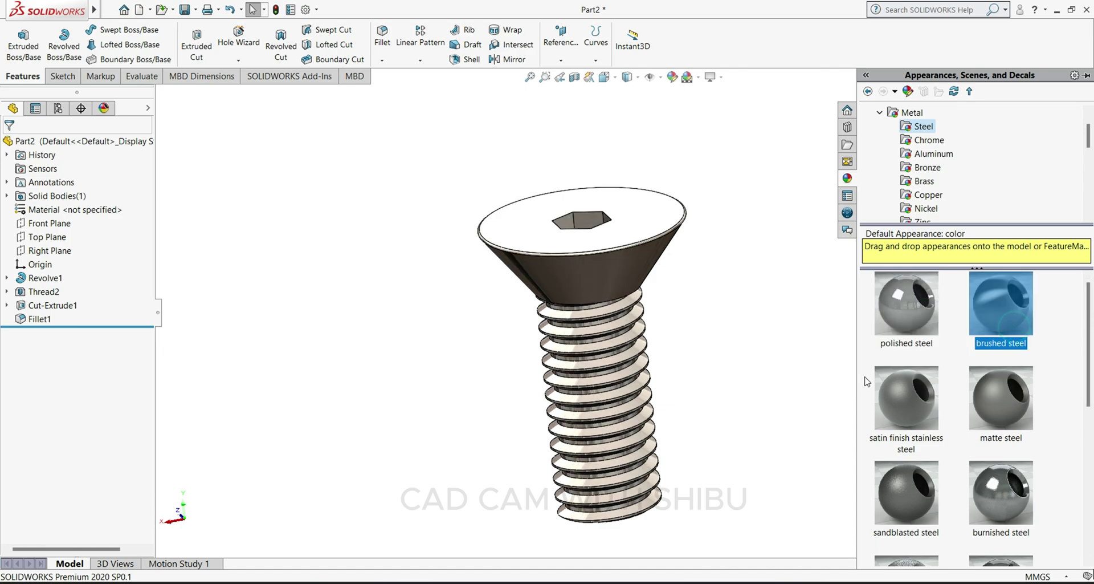
# Set the Dimetric view and rotate the screw to a diagonal angle.
pyautogui.moveTo(664, 330); pyautogui.dragTo(700, 403, button='middle')
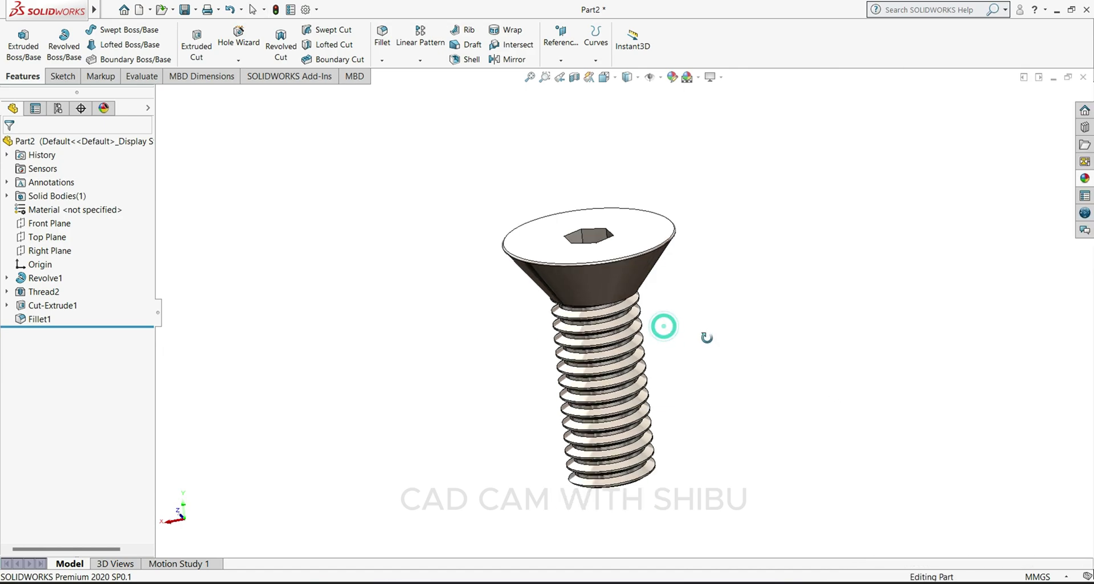
pyautogui.press('space')
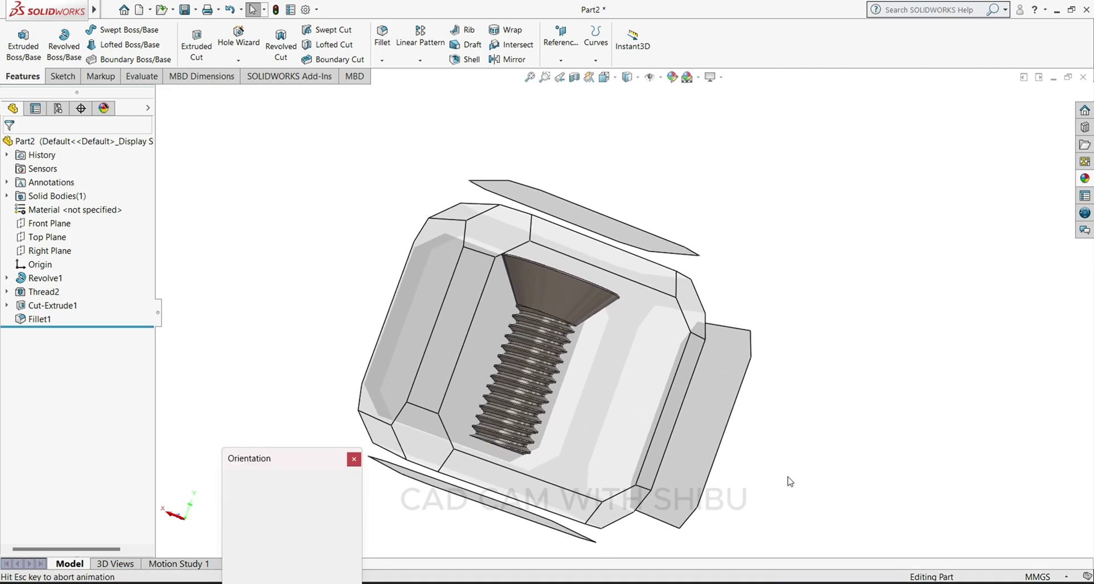
pyautogui.click(343, 496)
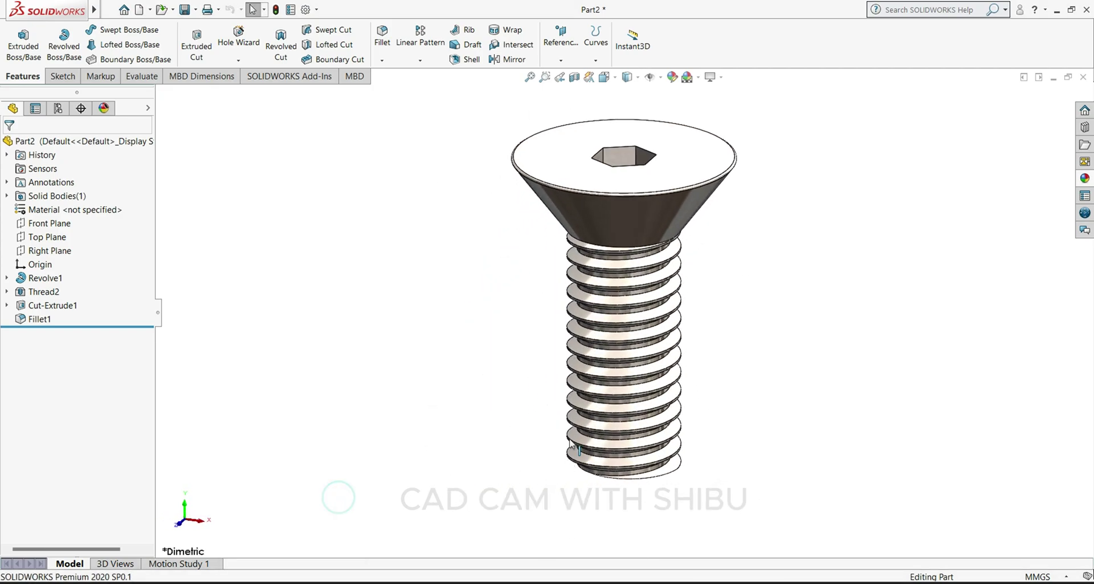
pyautogui.moveTo(784, 319)
pyautogui.mouseDown(button='middle')
pyautogui.moveTo(528, 242)
pyautogui.moveTo(388, 303)
pyautogui.moveTo(311, 375)
pyautogui.mouseUp(button='middle')
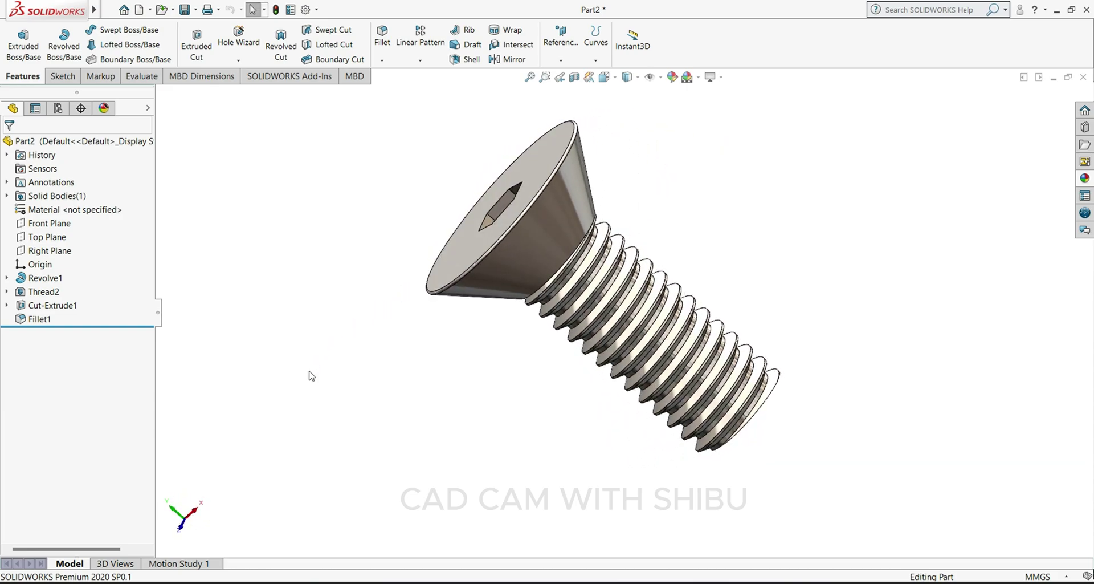